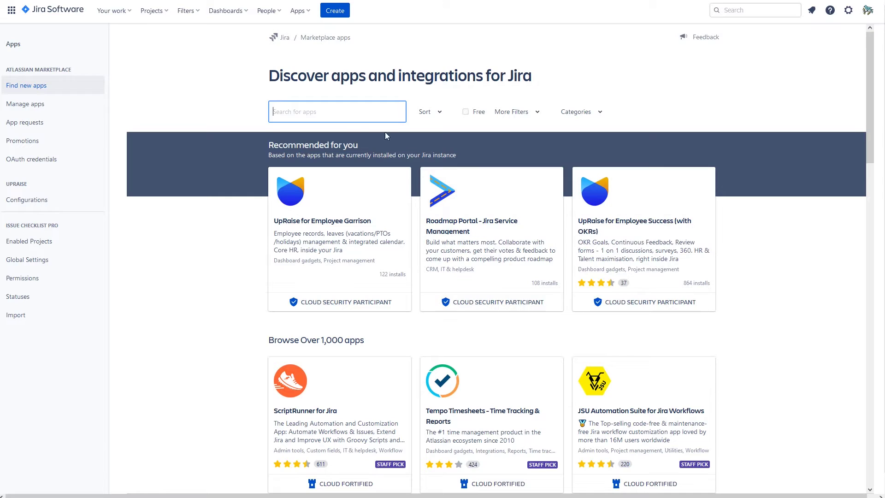
# - Search the marketplace for "Dynamic" and start the free trial of Dynamic Filters: JQL Replacer & Gadgets
pyautogui.write('Dynamic')
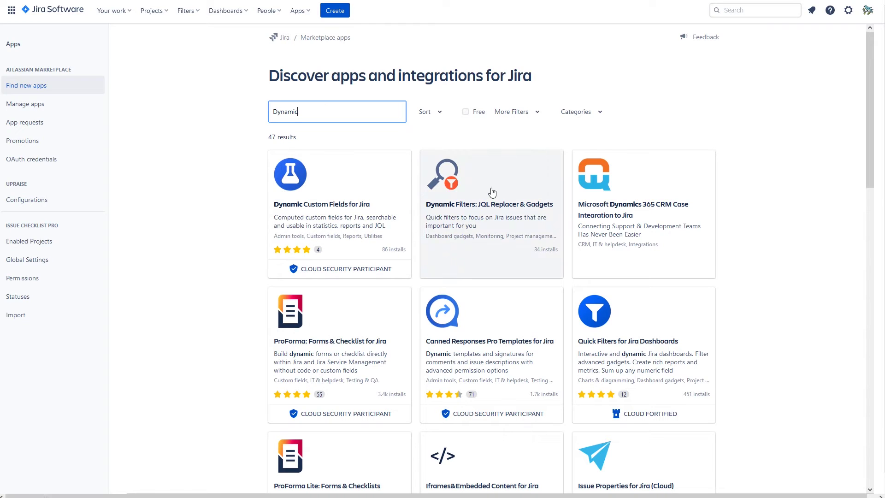
pyautogui.click(492, 192)
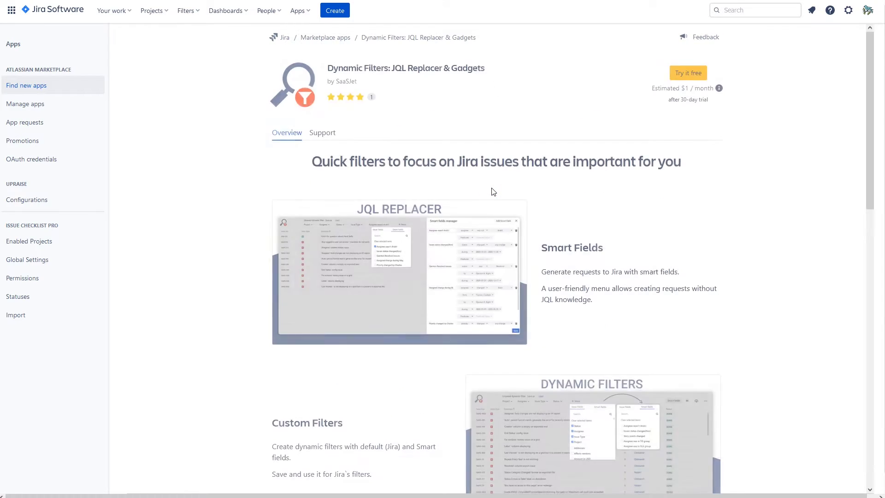
pyautogui.click(693, 75)
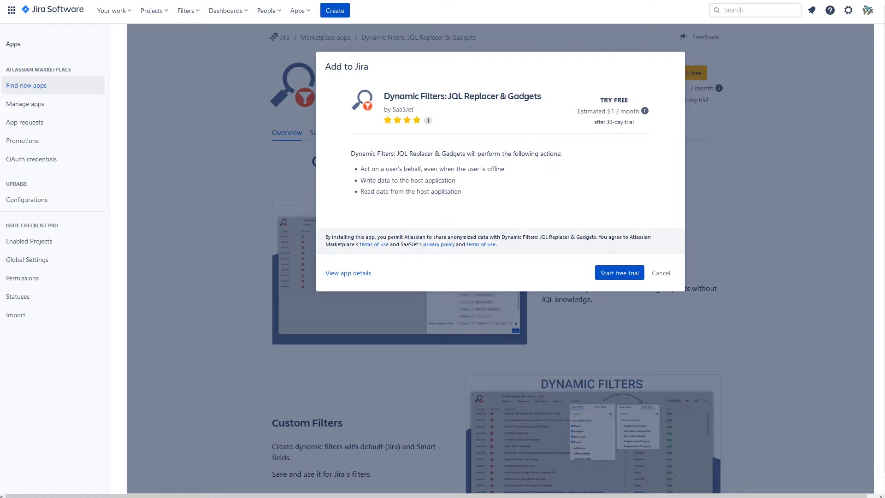
pyautogui.click(630, 275)
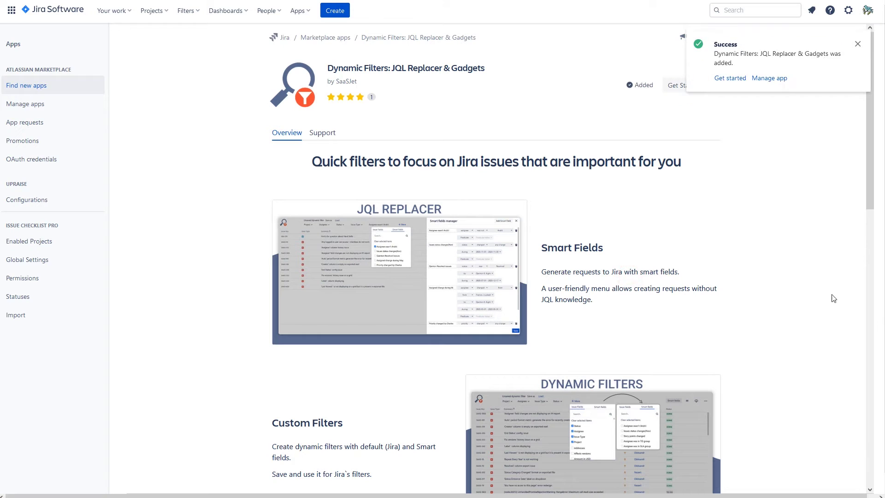
# - Launch Dynamic Filters from its app management entry and set the issue list to 50 rows per page
pyautogui.click(770, 79)
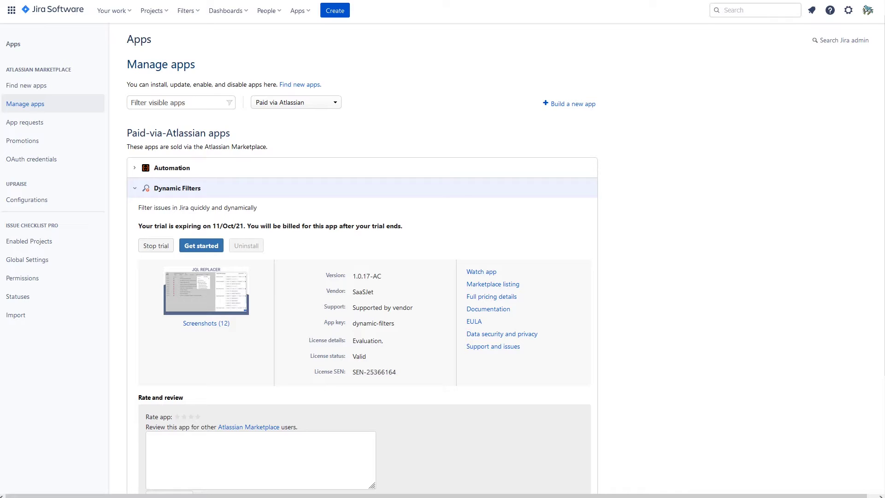
pyautogui.click(196, 248)
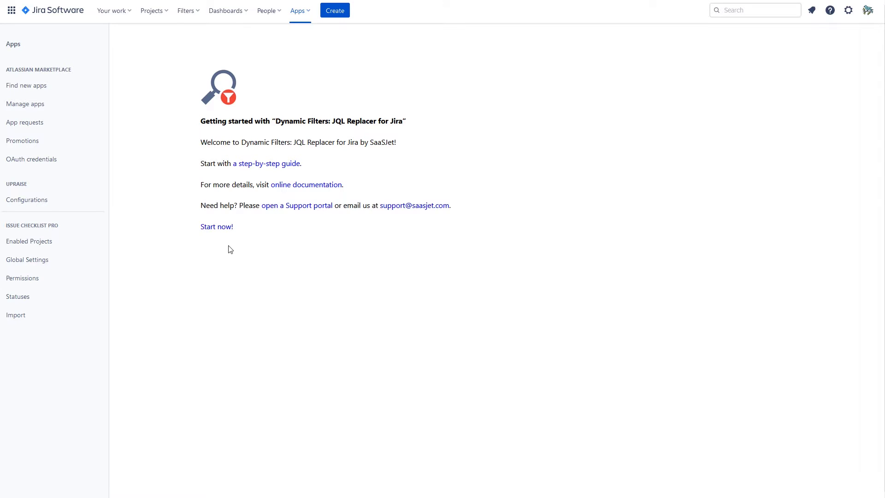
pyautogui.click(219, 227)
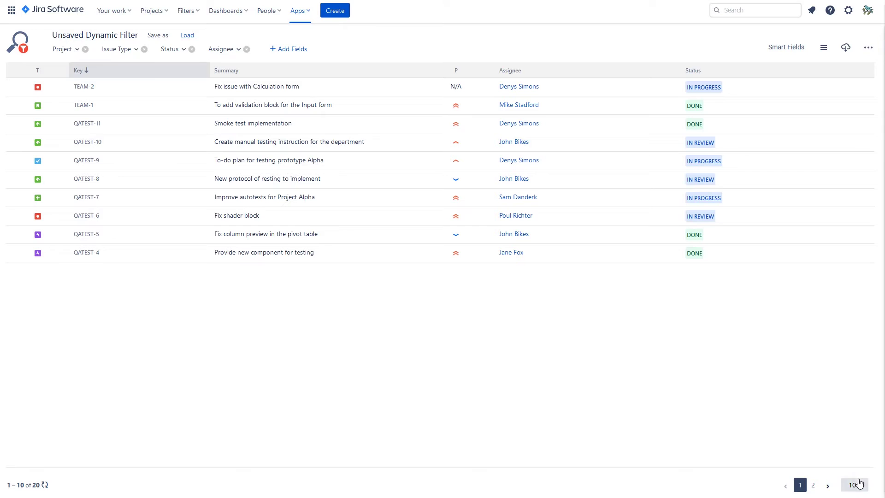
pyautogui.click(858, 482)
pyautogui.click(855, 441)
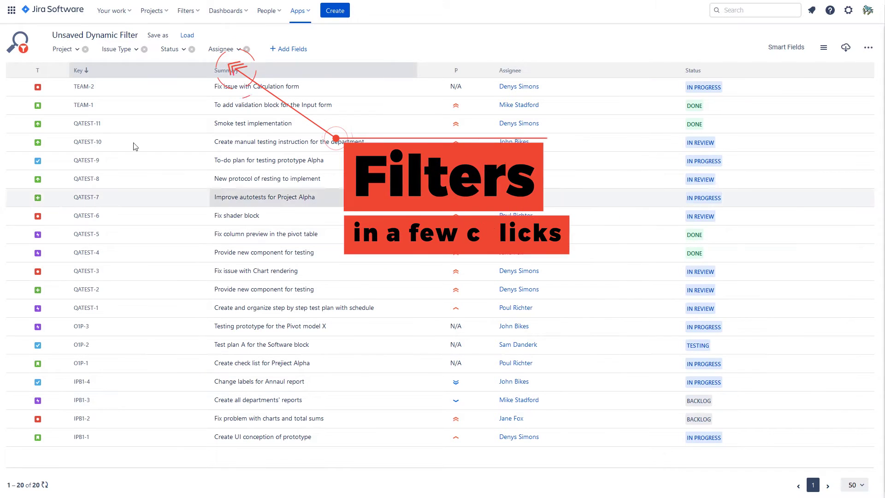
# - Examine the options offered by the Project, Issue Type and Status filters
pyautogui.click(76, 51)
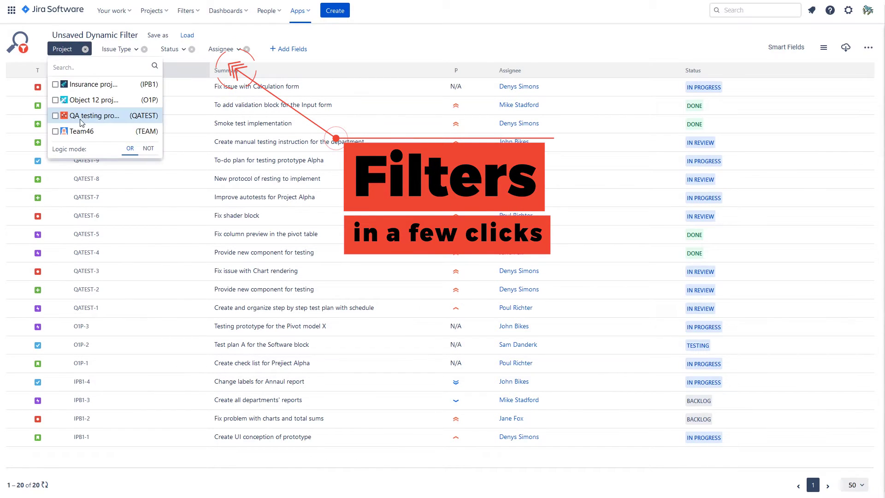
pyautogui.click(137, 50)
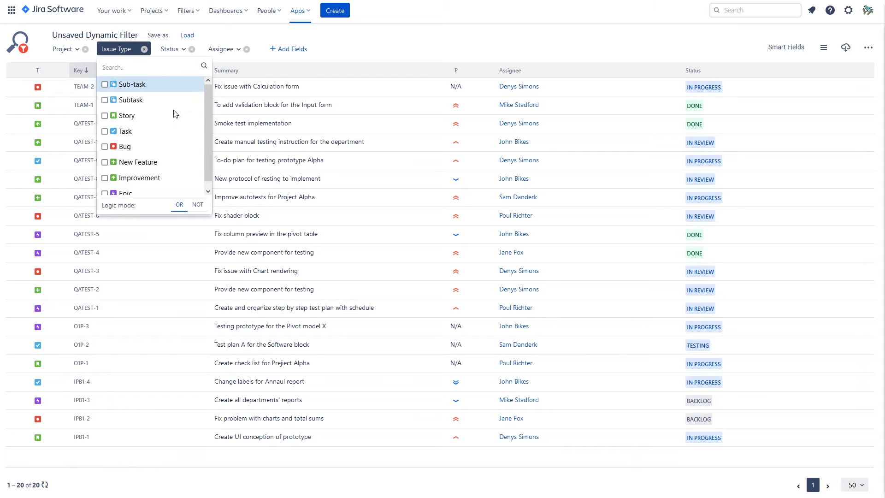
pyautogui.scroll(-1, 205, 145)
pyautogui.scroll(1, 206, 112)
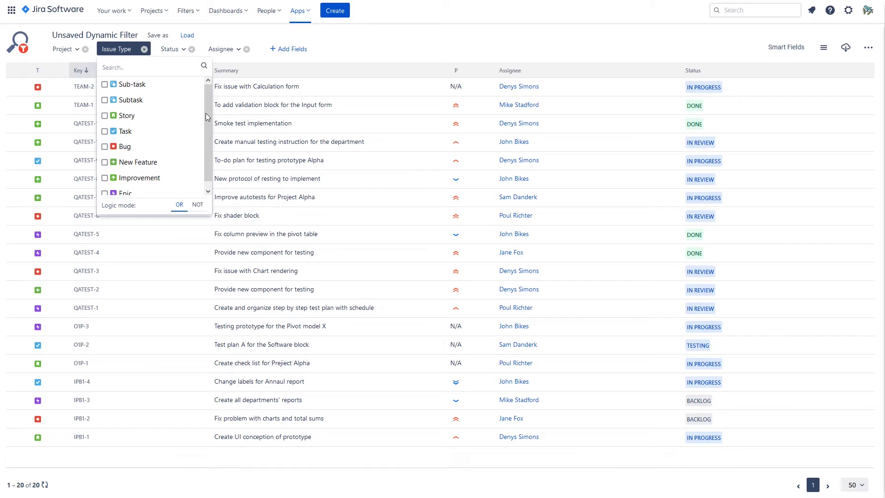
pyautogui.click(182, 50)
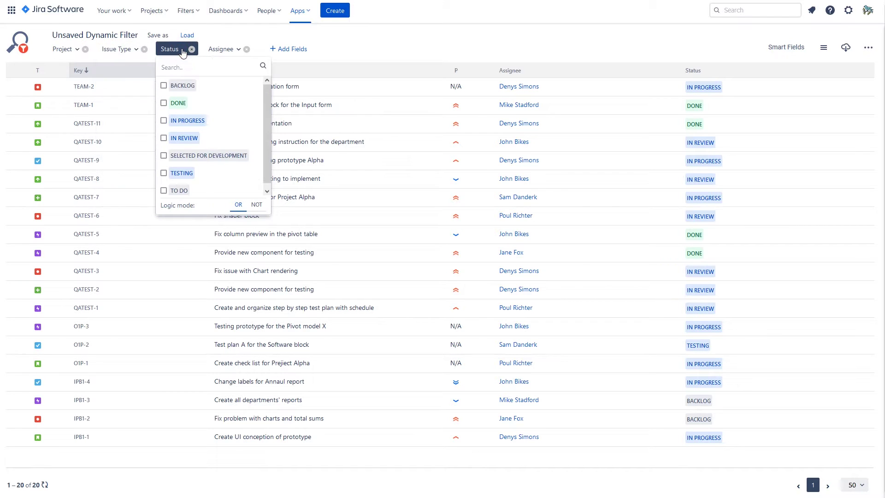
pyautogui.scroll(-1, 210, 121)
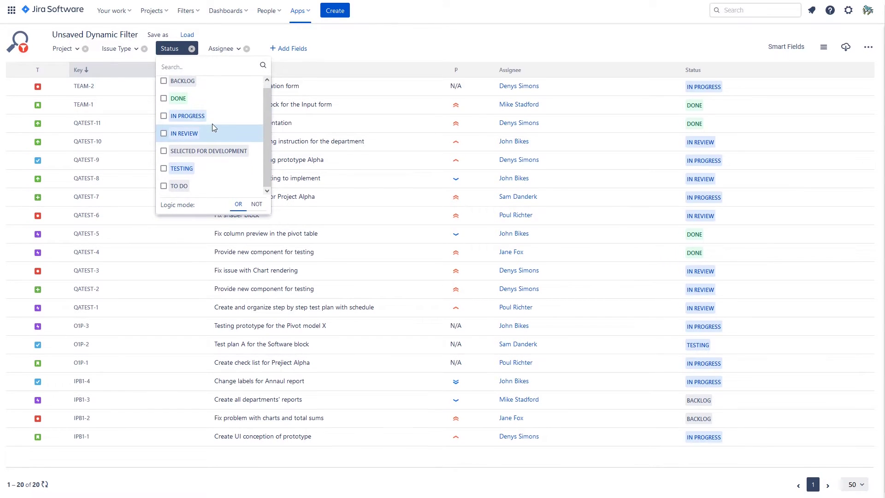
pyautogui.scroll(1, 214, 98)
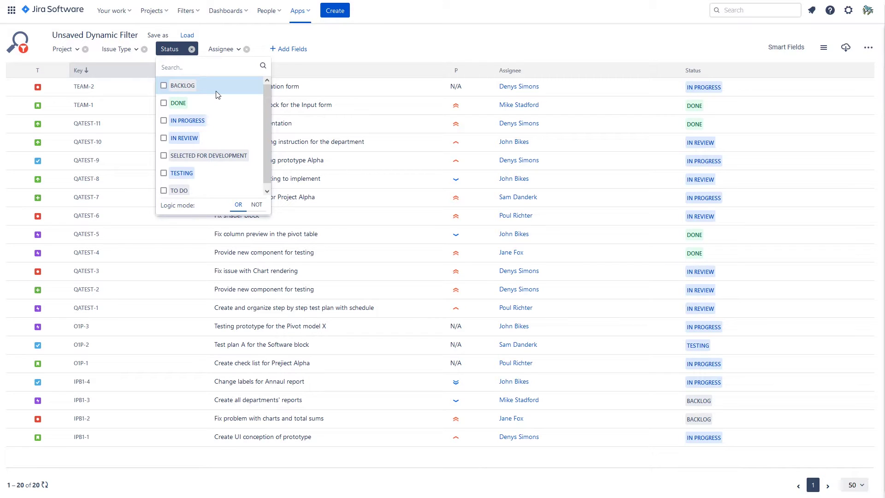
# - Look through the list of people and the unassigned option in the Assignee filter
pyautogui.click(238, 52)
pyautogui.scroll(-1, 277, 120)
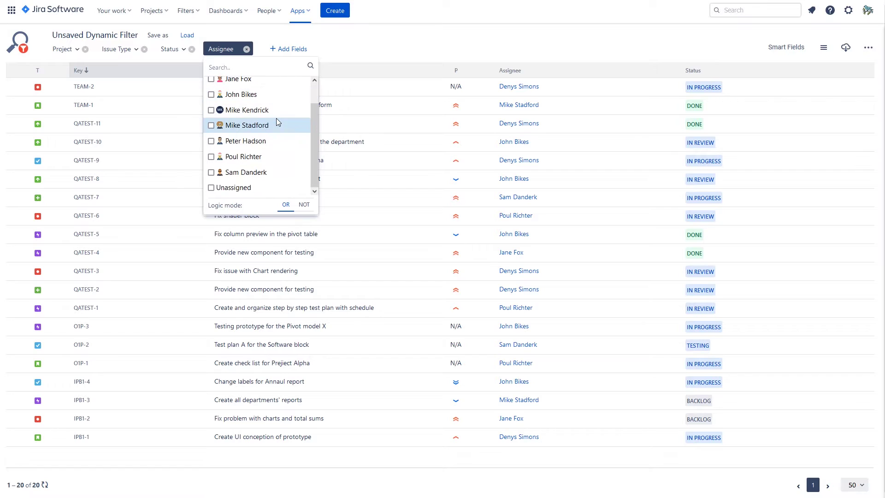
pyautogui.scroll(1, 276, 119)
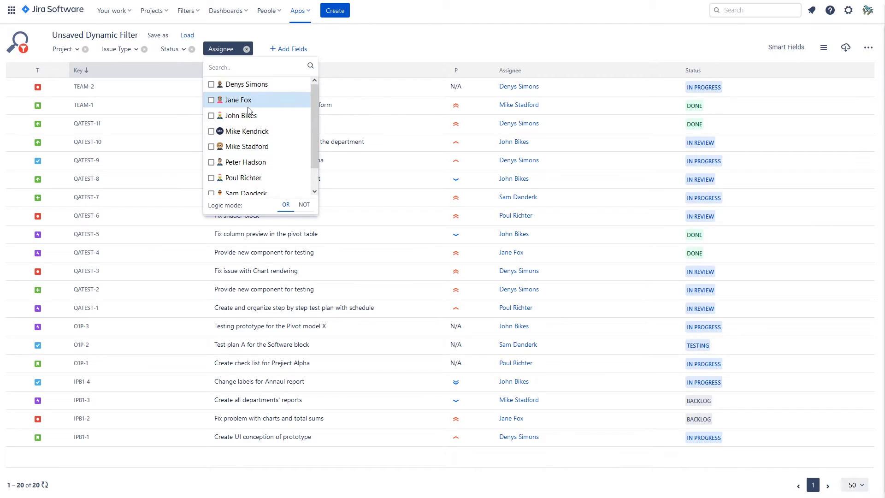
pyautogui.scroll(-1, 248, 194)
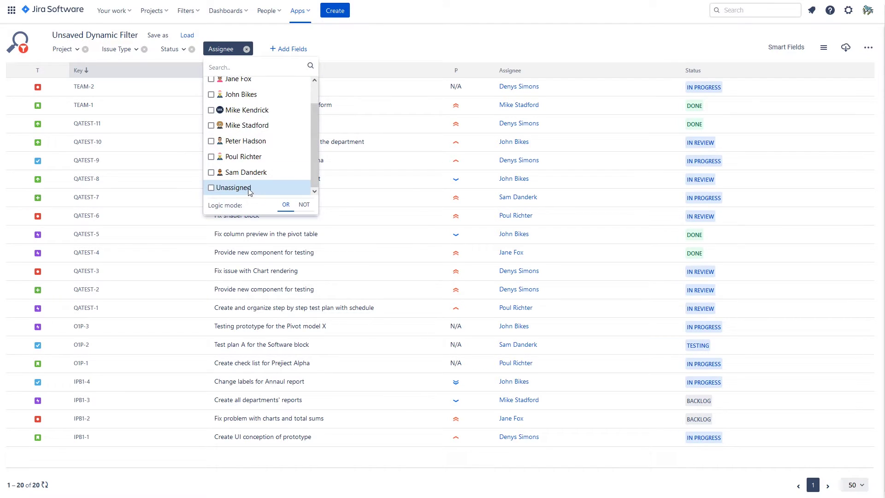
pyautogui.scroll(1, 255, 81)
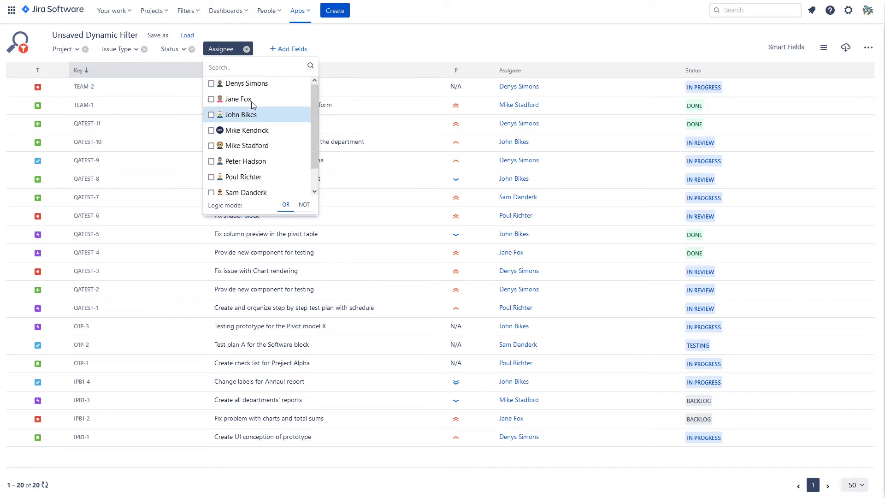
pyautogui.scroll(-1, 256, 90)
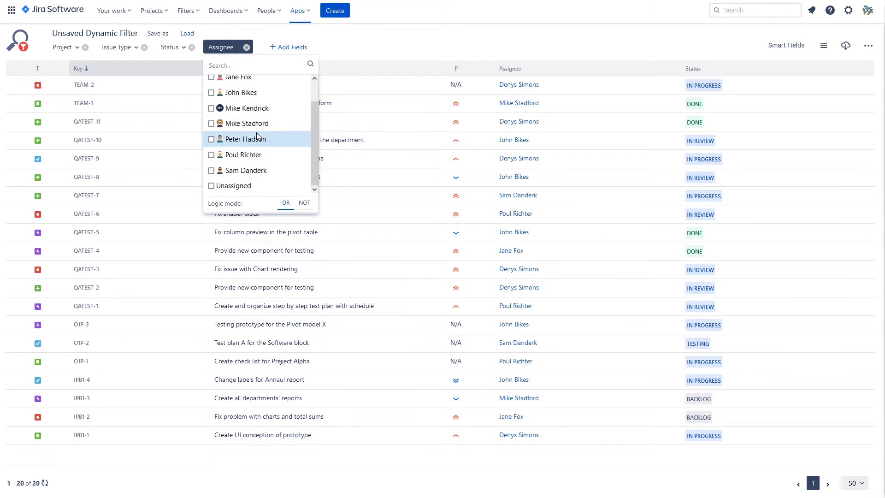
# - Review the Smart Fields and Jira Issue Fields that can be added to the filter, leaving the selection as is
pyautogui.click(282, 48)
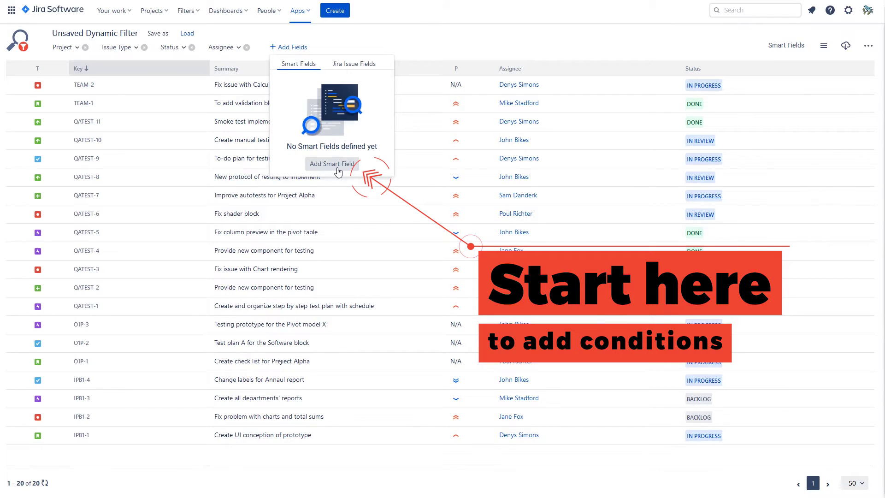
pyautogui.click(354, 65)
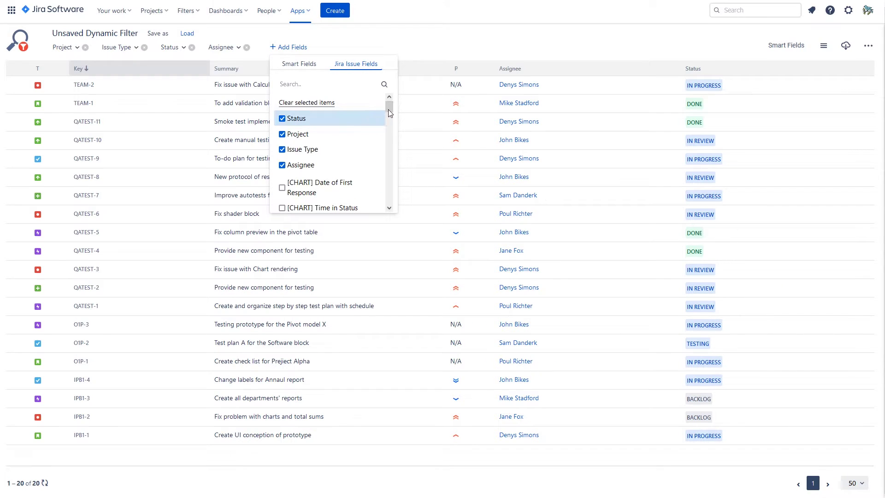
pyautogui.moveTo(388, 109)
pyautogui.mouseDown()
pyautogui.moveTo(394, 208)
pyautogui.moveTo(399, 99)
pyautogui.mouseUp()
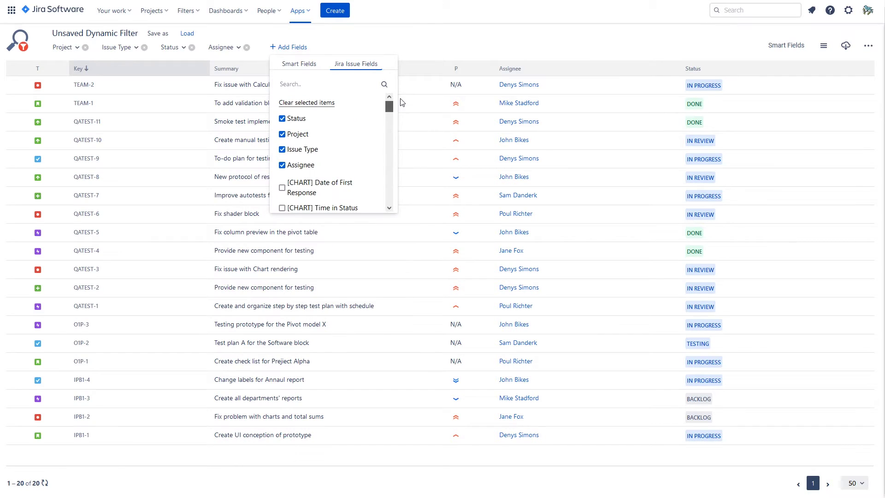
pyautogui.click(400, 39)
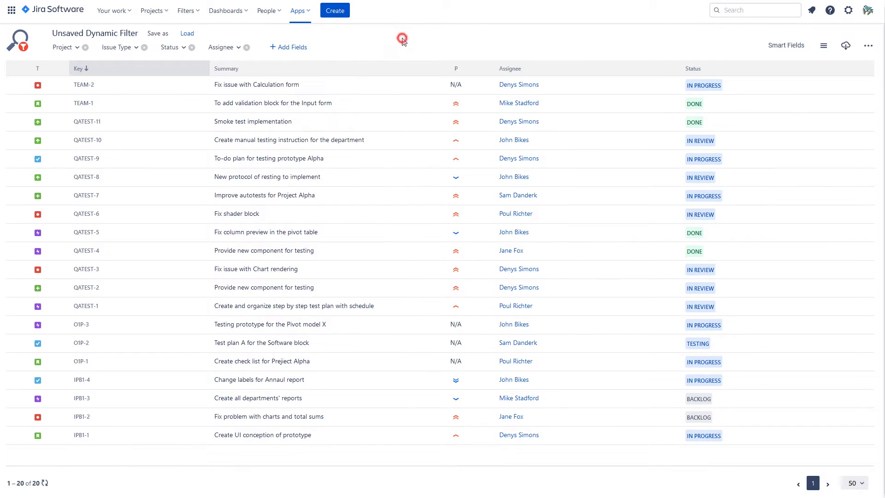
# - View the Smart Fields manager and the columns available in the Columns Manager, closing both without saving
pyautogui.click(784, 46)
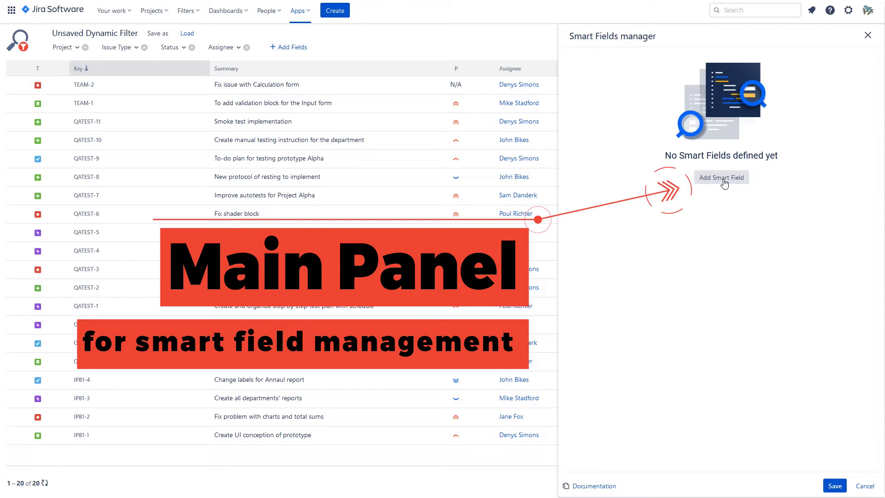
pyautogui.click(868, 36)
pyautogui.click(823, 48)
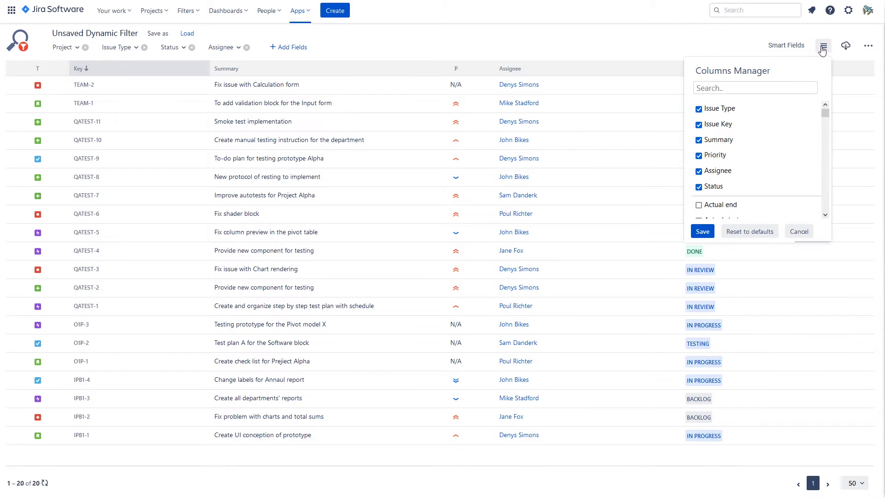
pyautogui.moveTo(824, 115); pyautogui.dragTo(833, 214)
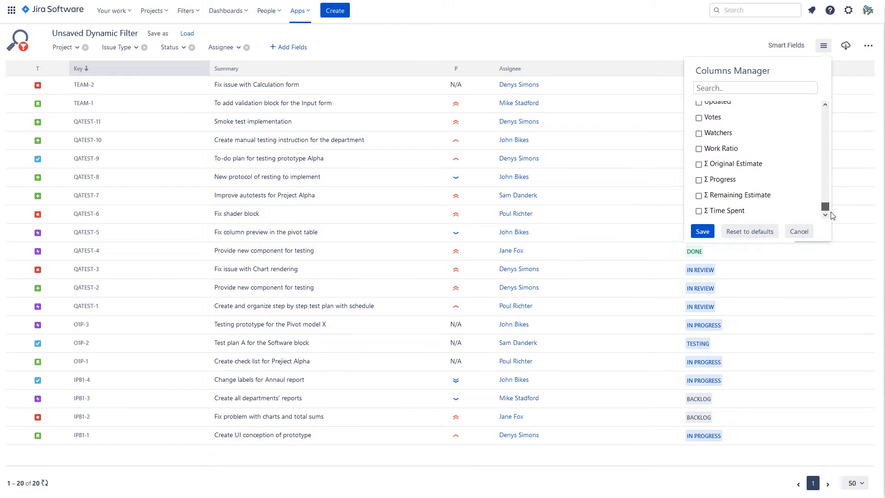
pyautogui.click(806, 232)
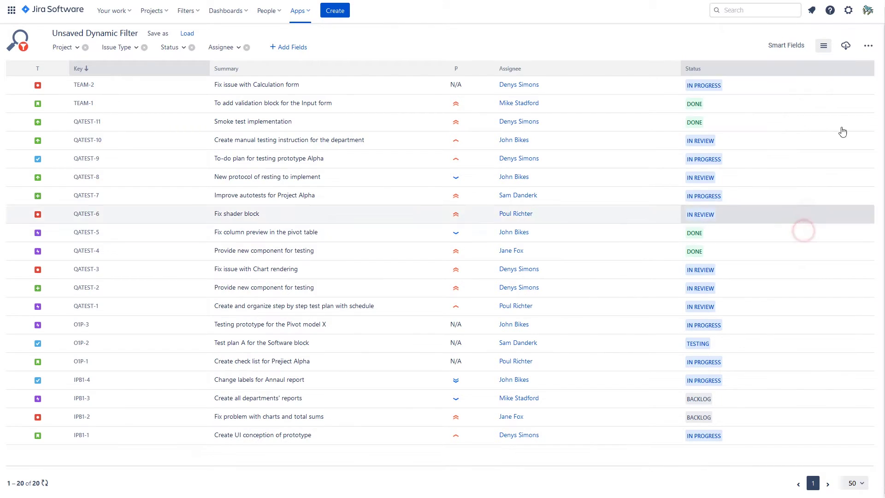
# - Check the data export formats and the app's additional help and support options
pyautogui.click(844, 48)
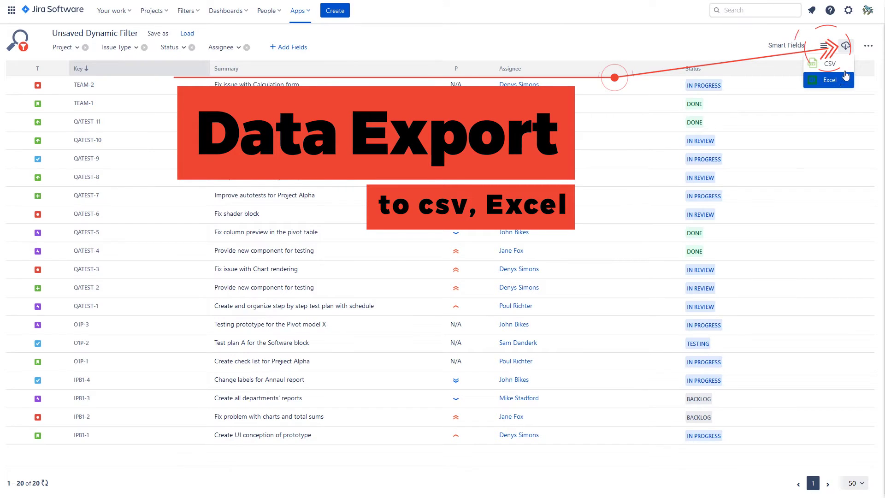
pyautogui.click(868, 49)
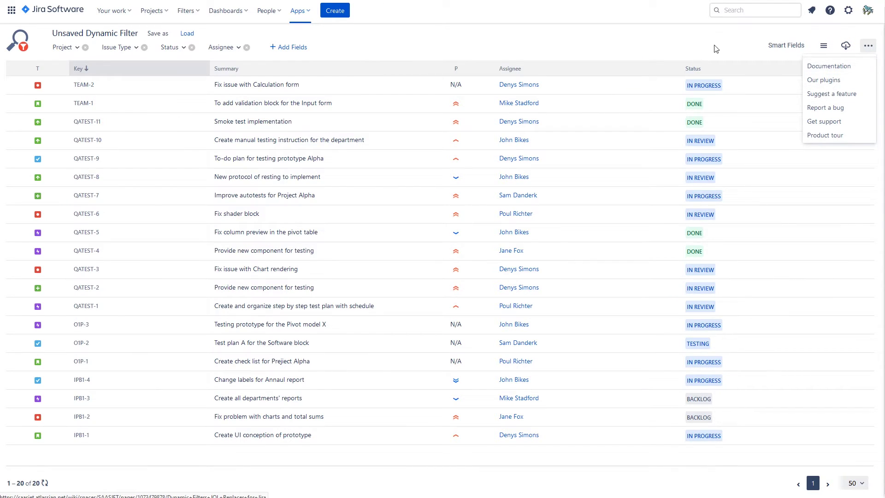
pyautogui.click(694, 41)
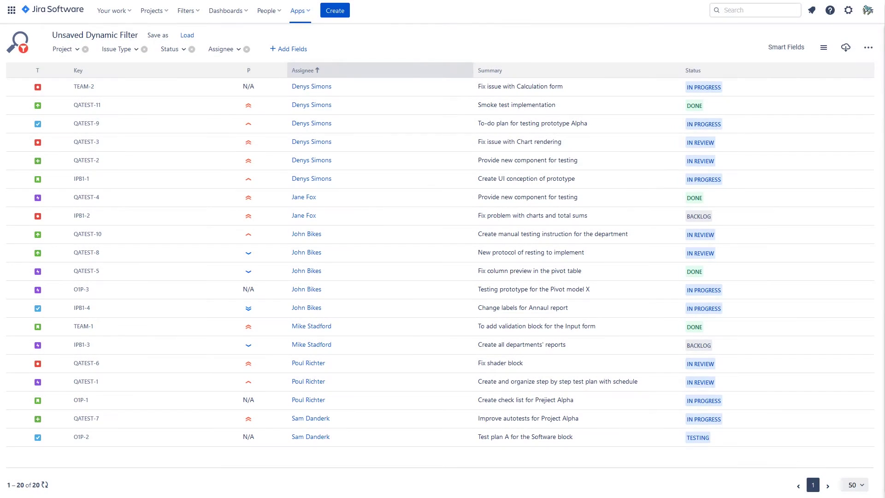
# - Rearrange the issue table's columns into the order Key, T, P, Status, Assignee, Summary
pyautogui.moveTo(261, 76); pyautogui.dragTo(60, 79)
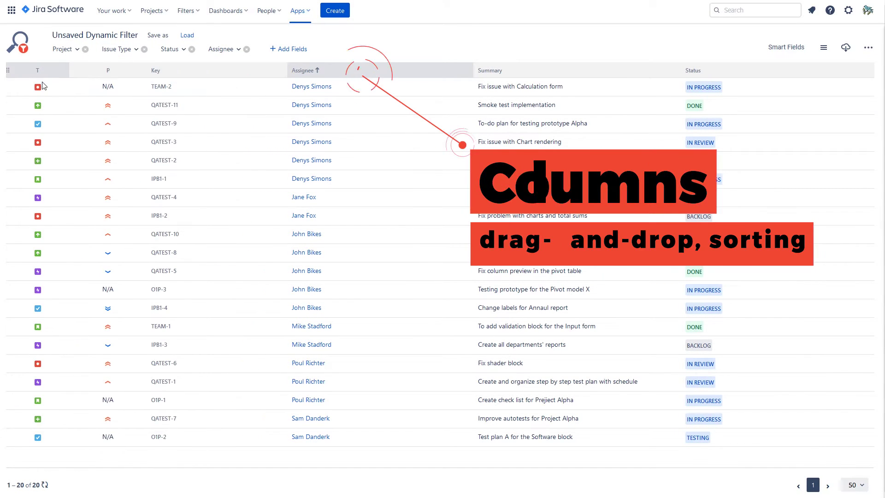
pyautogui.moveTo(180, 73); pyautogui.dragTo(87, 78)
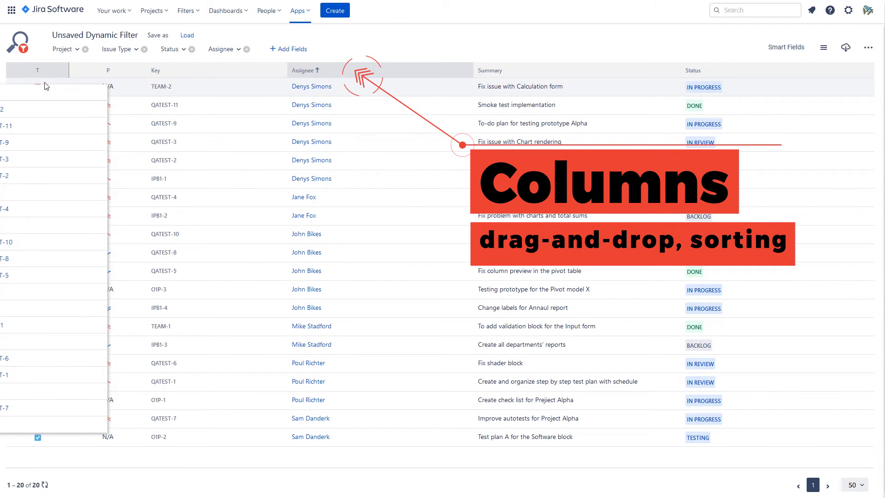
pyautogui.moveTo(91, 75); pyautogui.dragTo(23, 75)
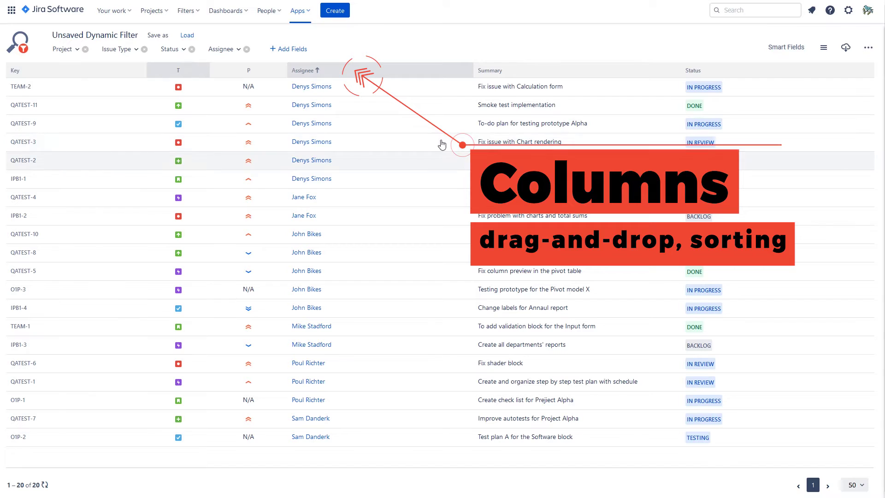
pyautogui.moveTo(705, 71); pyautogui.dragTo(295, 90)
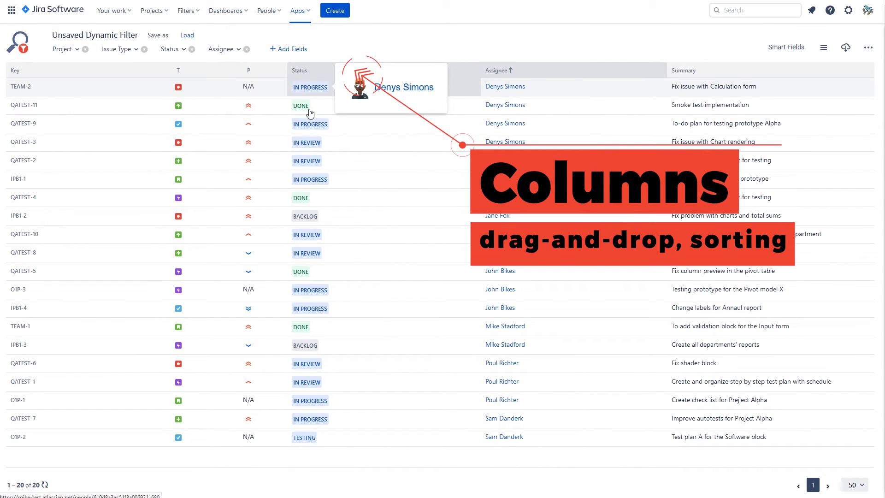
# - Add the Labels column to the issue table through the Columns Manager and save
pyautogui.click(823, 47)
pyautogui.click(736, 90)
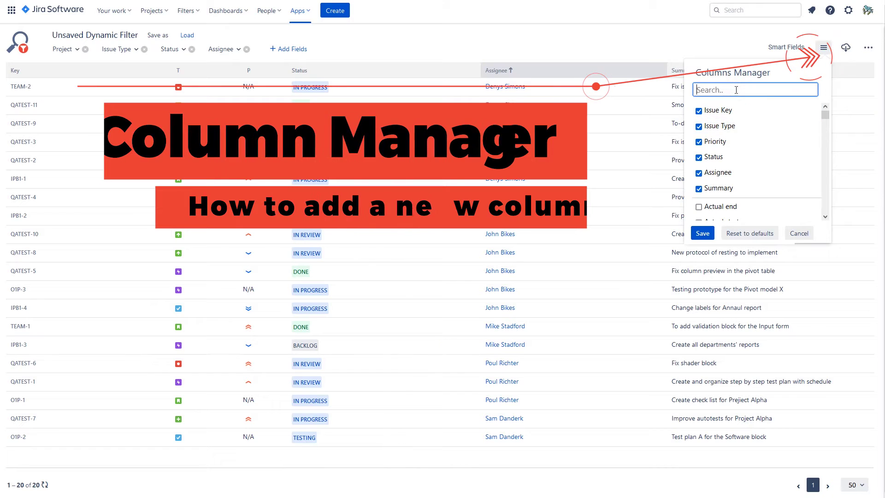
pyautogui.write('lab')
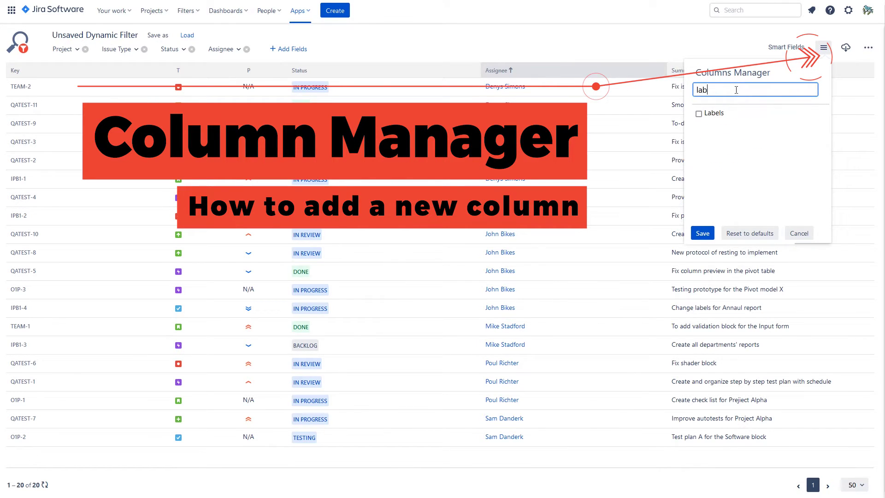
pyautogui.click(710, 114)
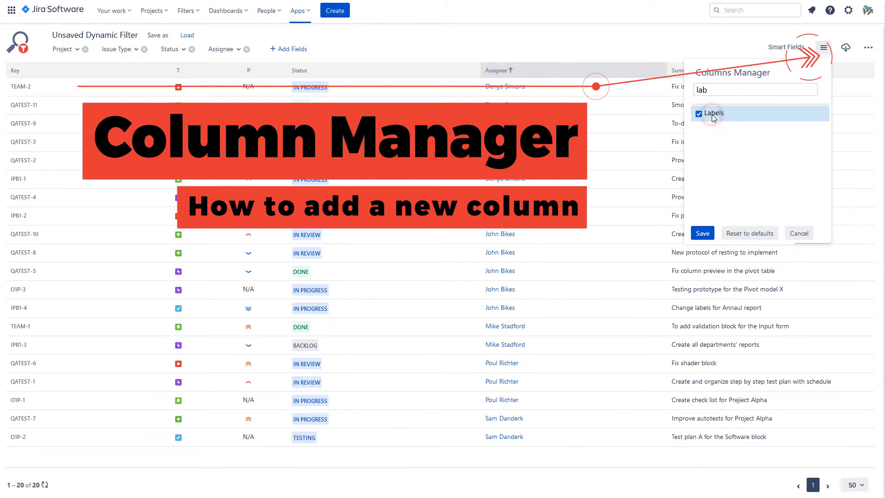
pyautogui.click(702, 233)
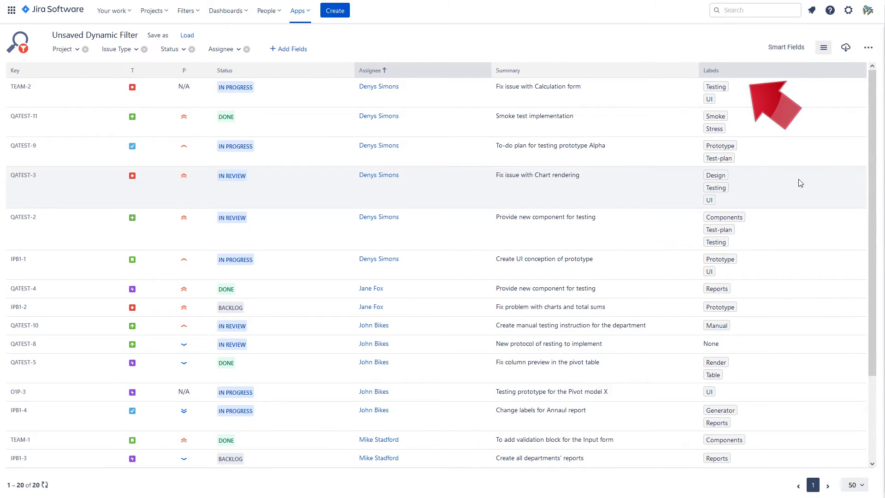
# - Add the Reporter column to the issue table through the Columns Manager and save
pyautogui.click(823, 51)
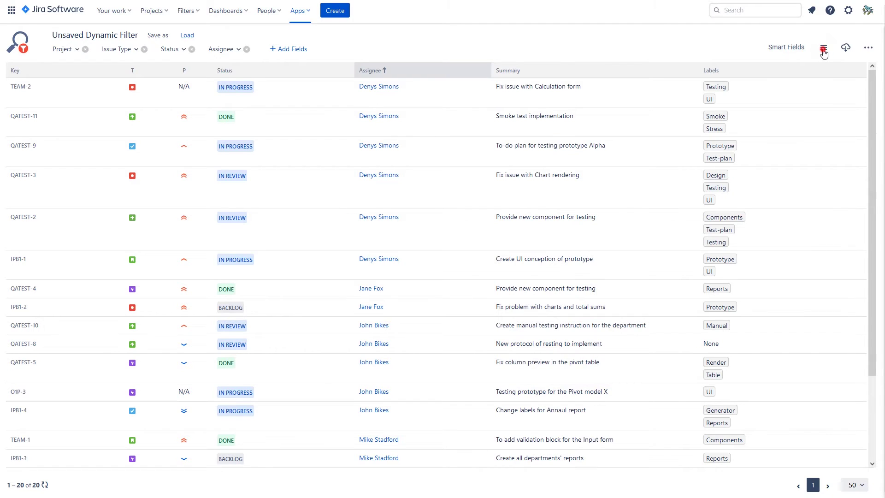
pyautogui.click(736, 89)
pyautogui.write('report')
pyautogui.click(710, 114)
pyautogui.click(702, 233)
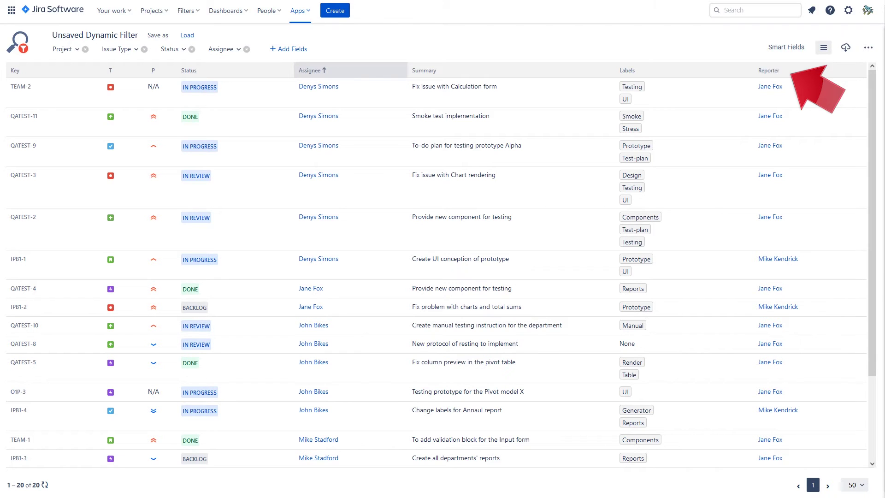
# - Move the Reporter column between Status and Assignee, and sort the issues by descending priority
pyautogui.moveTo(789, 71); pyautogui.dragTo(324, 79)
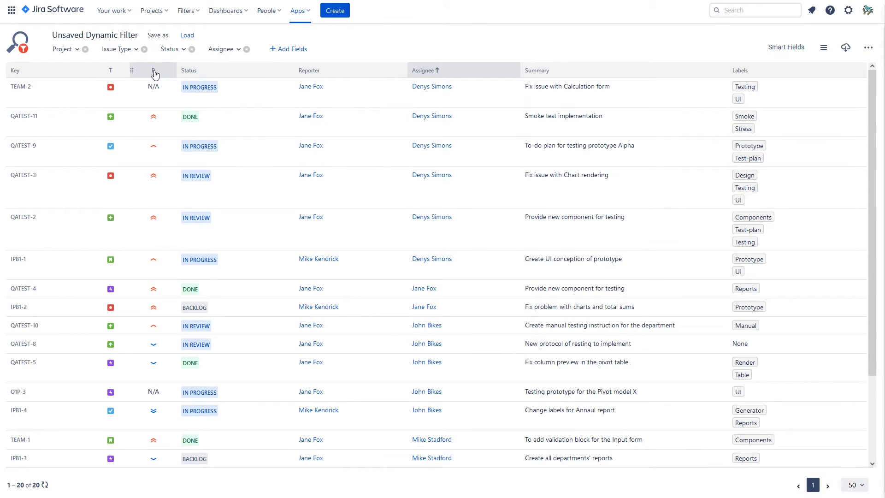
pyautogui.click(154, 72)
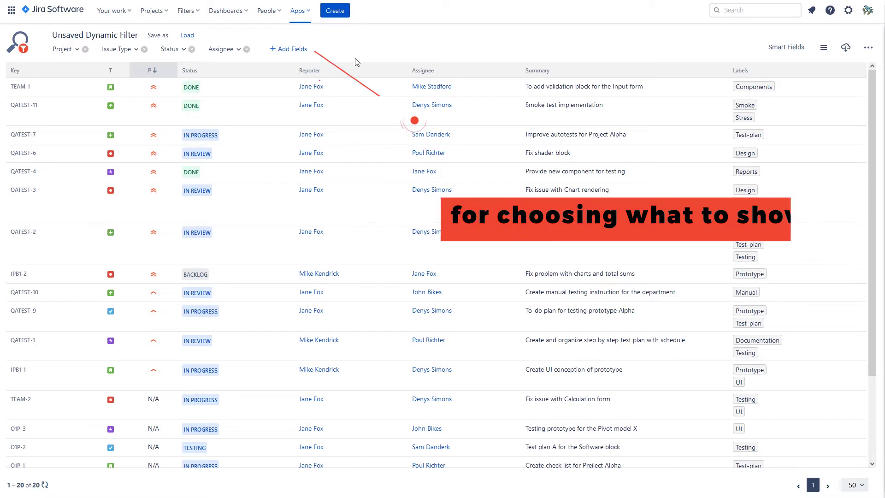
# - Try the Project filter with only Insurance projects, and with only Object 12 project
pyautogui.click(77, 53)
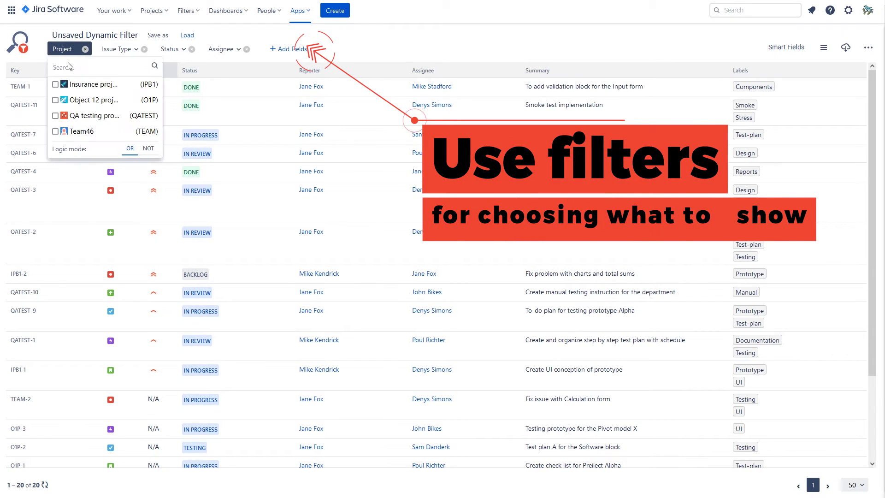
pyautogui.click(55, 85)
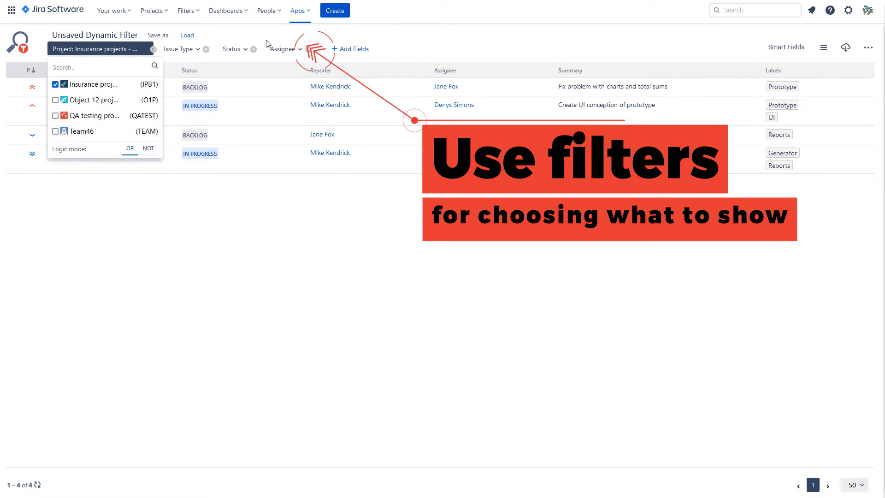
pyautogui.click(55, 100)
pyautogui.click(56, 84)
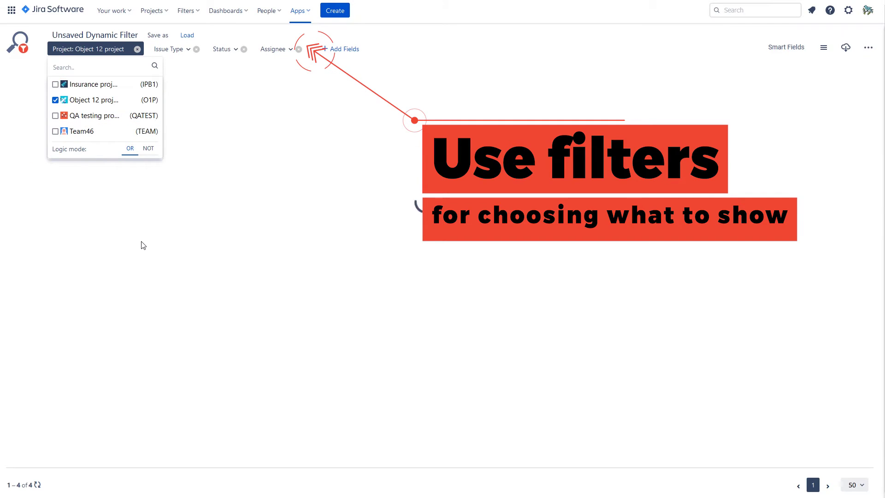
pyautogui.click(55, 100)
# - Include the QA testing, Team46, Object 12 and Insurance projects in the Project filter
pyautogui.click(55, 116)
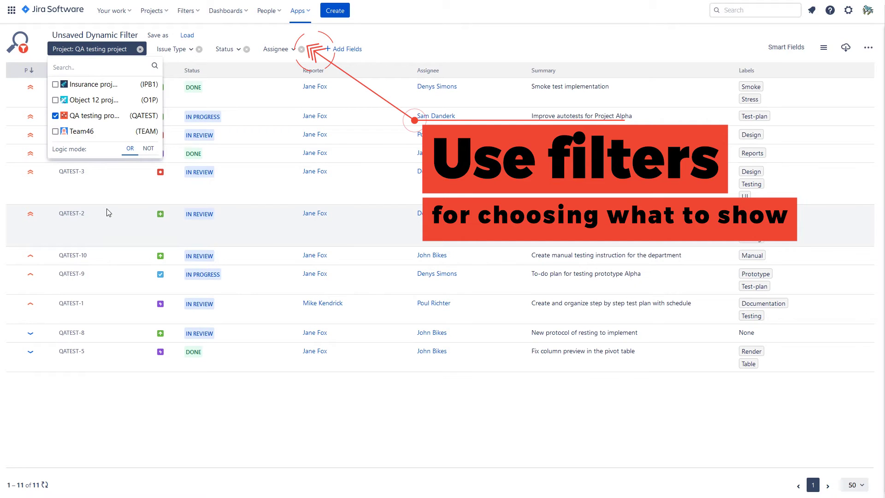
pyautogui.click(55, 130)
pyautogui.click(56, 98)
pyautogui.click(55, 83)
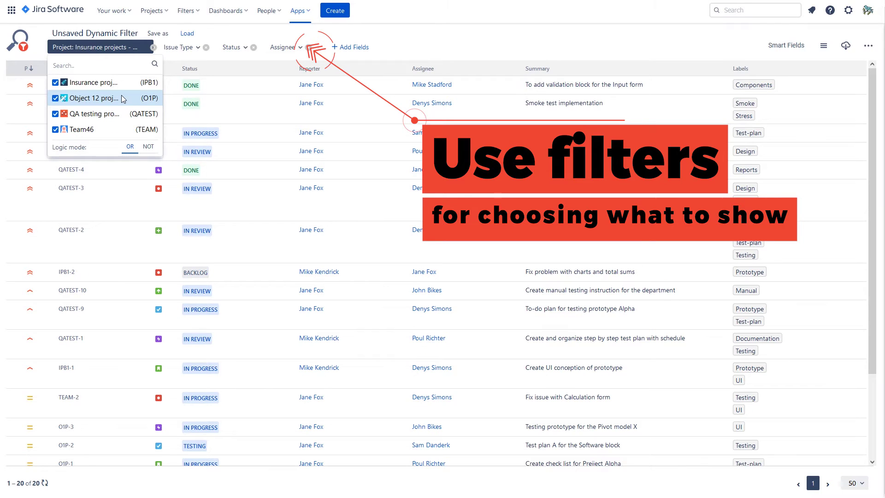
pyautogui.click(430, 37)
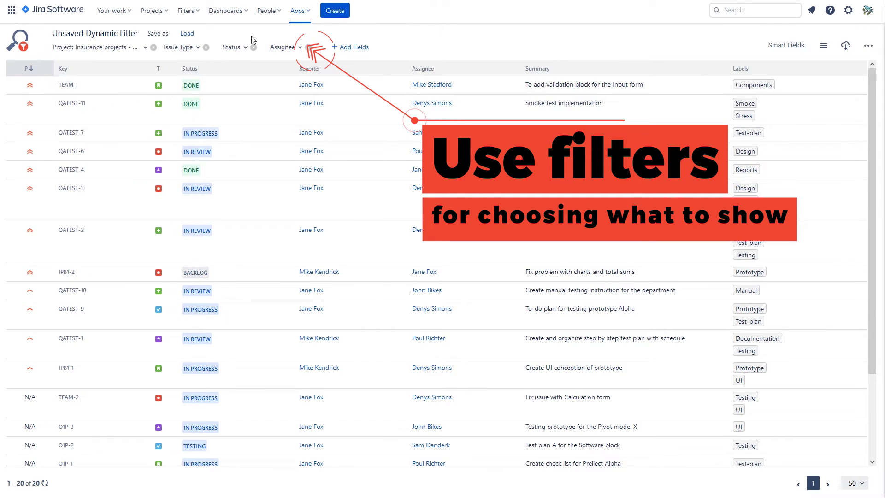
# - Filter the issue table by the issue type Bug
pyautogui.click(199, 48)
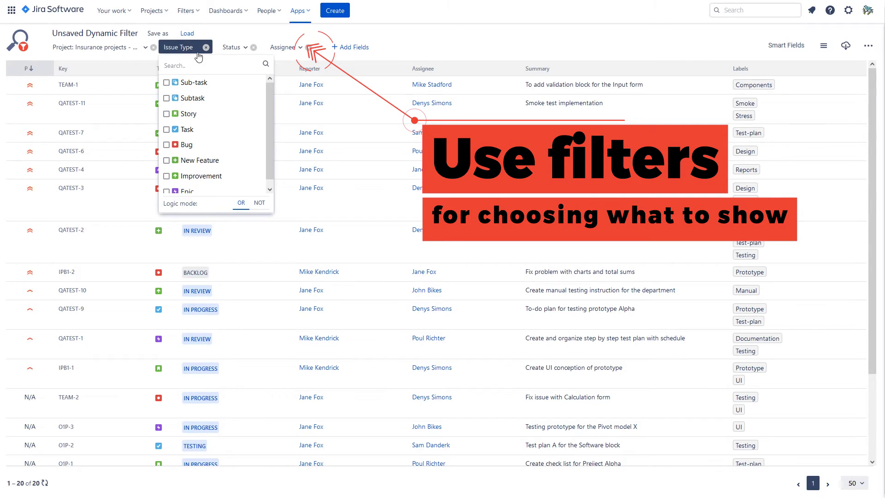
pyautogui.click(175, 145)
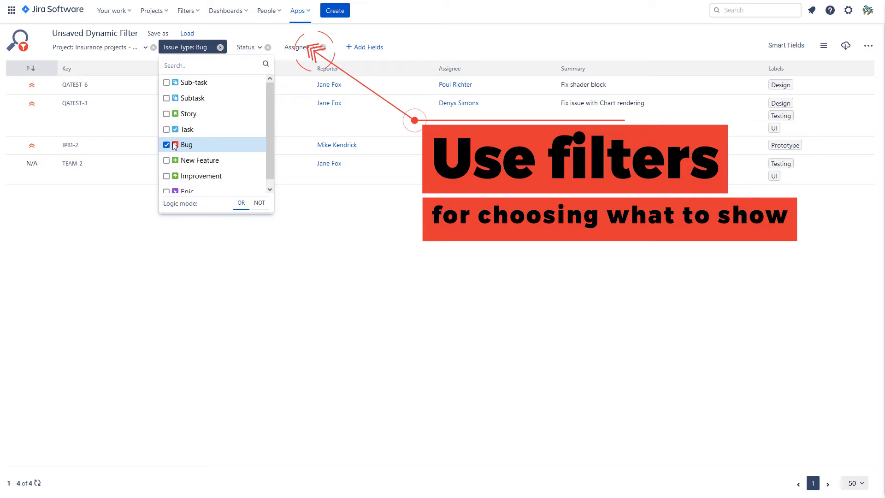
pyautogui.click(424, 32)
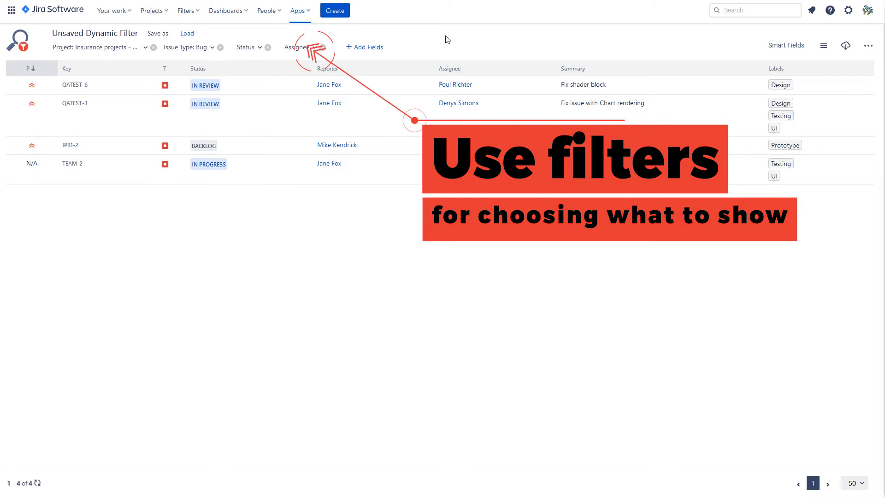
# - Switch the Issue Type filter from Bug to Improvement only
pyautogui.click(208, 50)
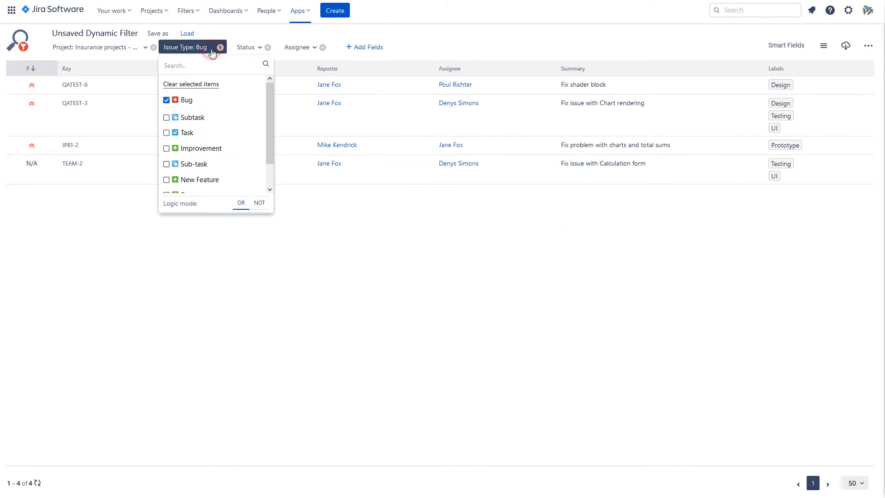
pyautogui.click(167, 148)
pyautogui.click(166, 101)
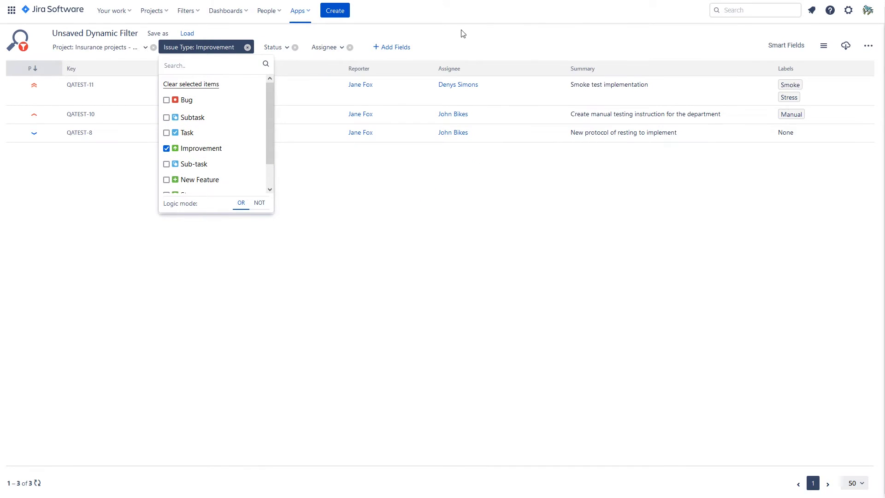
pyautogui.click(465, 31)
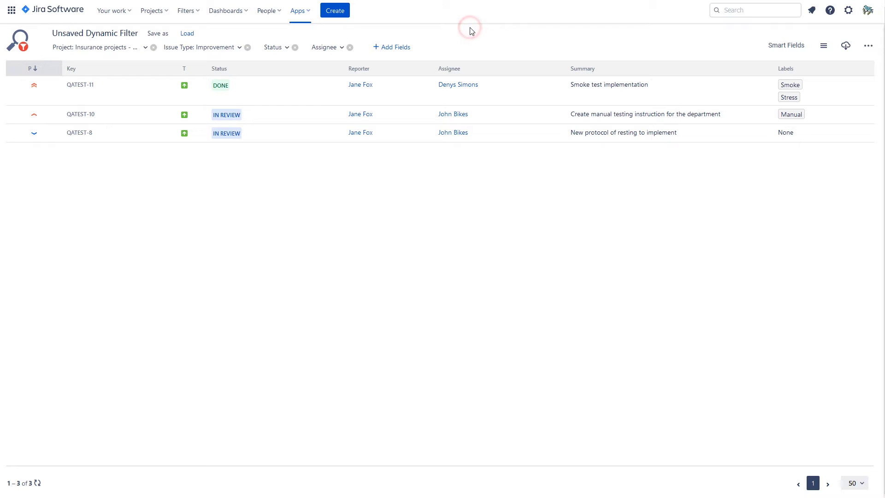
# - Switch the Issue Type filter to Story only, and clear all of its selected items
pyautogui.click(239, 51)
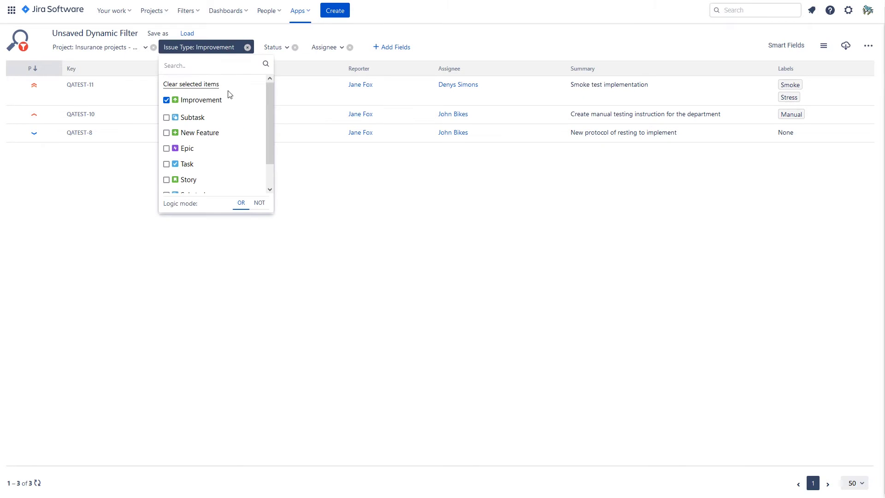
pyautogui.scroll(-2, 228, 100)
pyautogui.click(166, 154)
pyautogui.scroll(2, 198, 139)
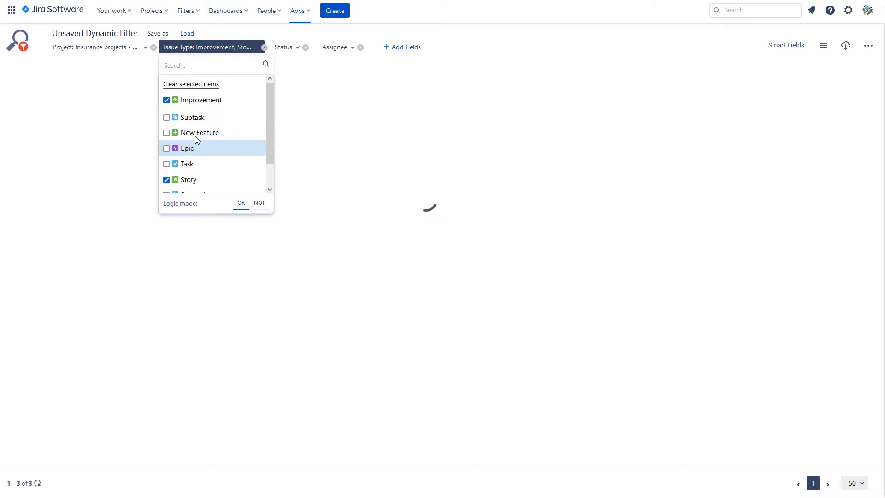
pyautogui.click(166, 100)
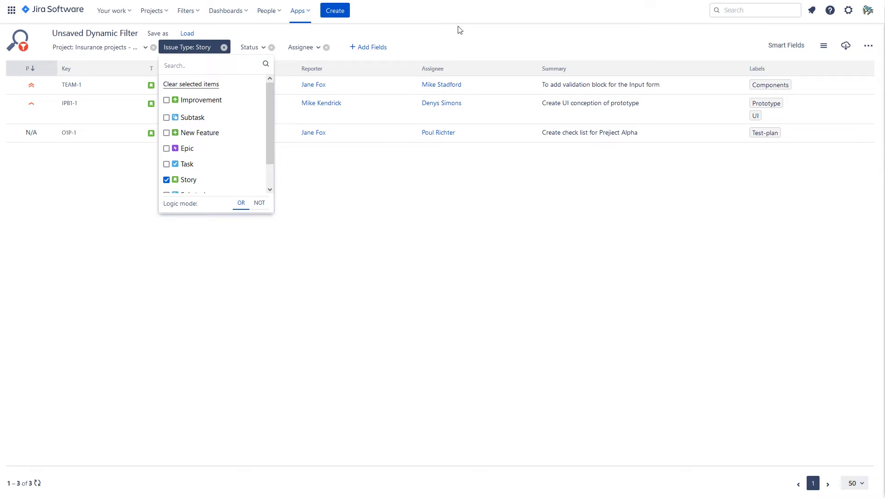
pyautogui.click(190, 86)
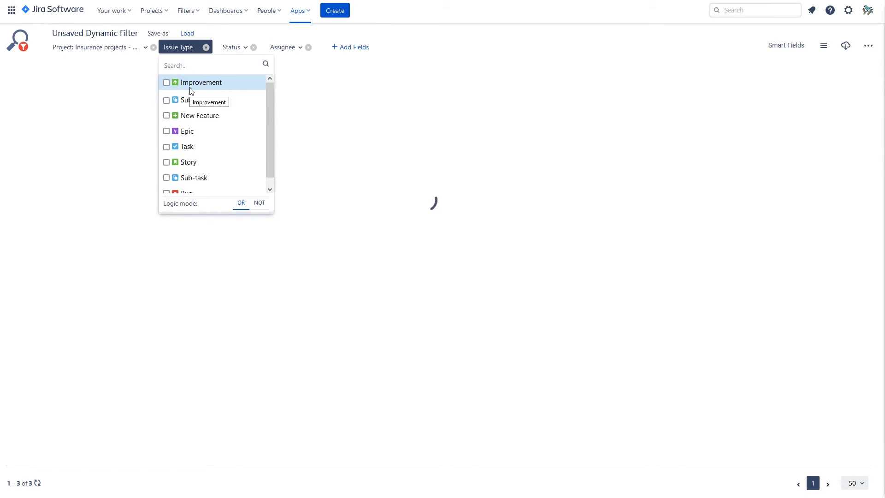
pyautogui.click(453, 36)
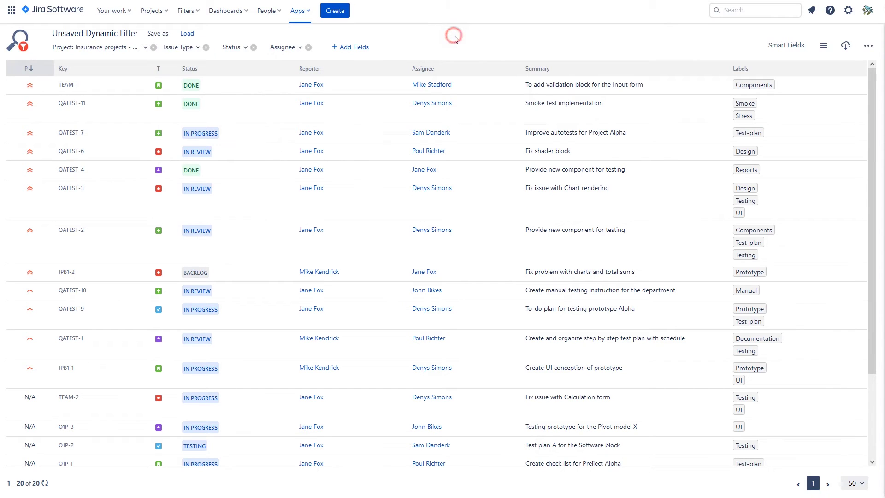
# - Filter the issues by the statuses In Review and In Progress
pyautogui.click(243, 50)
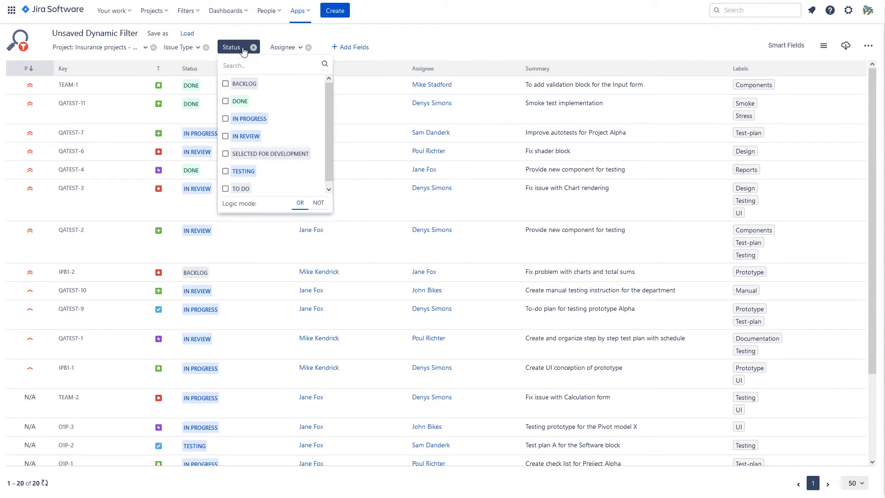
pyautogui.click(255, 137)
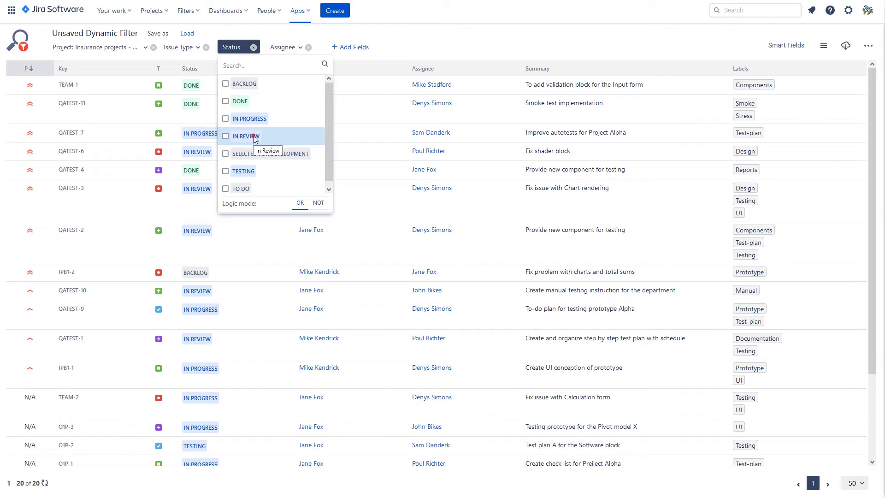
pyautogui.click(252, 119)
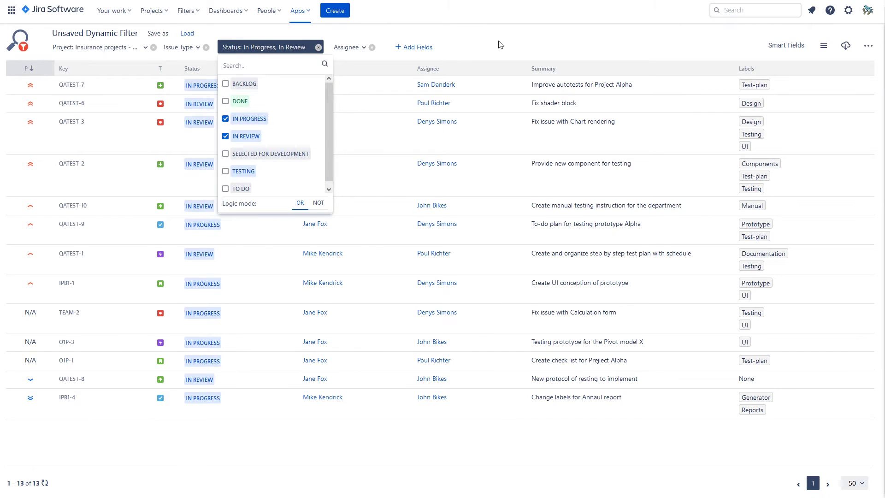
pyautogui.click(500, 45)
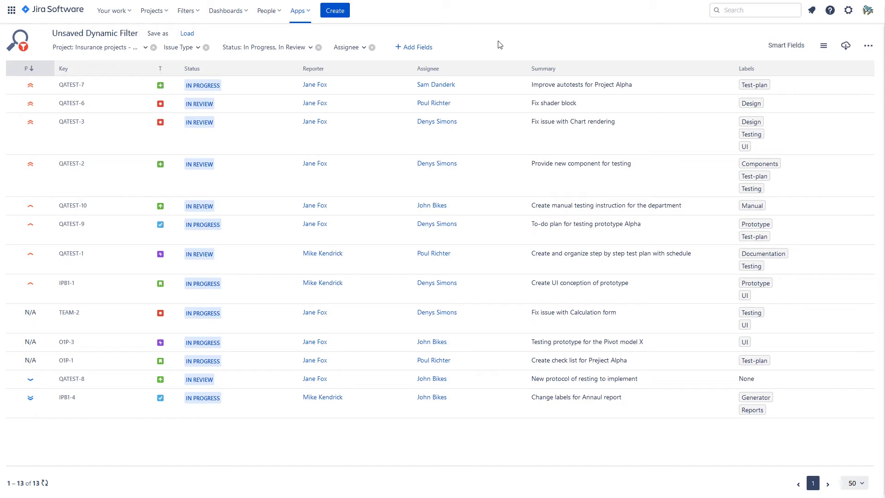
# - Try filtering by the sixth person in the Assignee filter's list, and deselect that person again
pyautogui.click(363, 49)
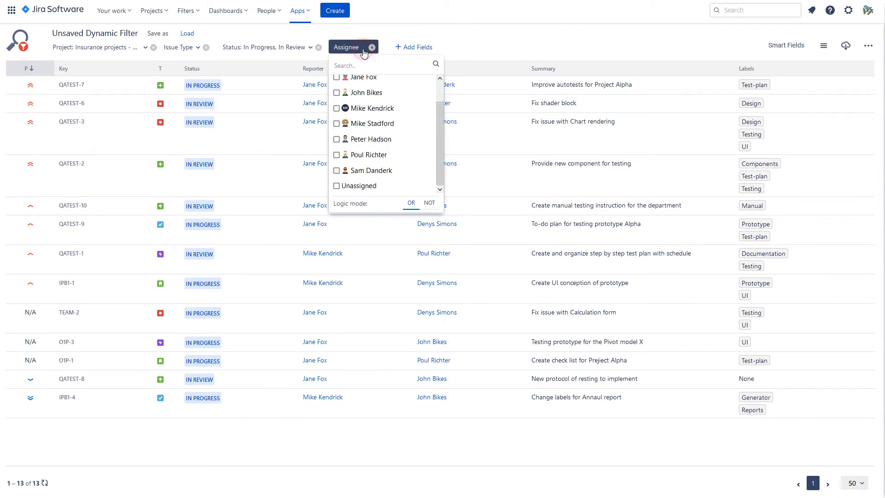
pyautogui.click(382, 143)
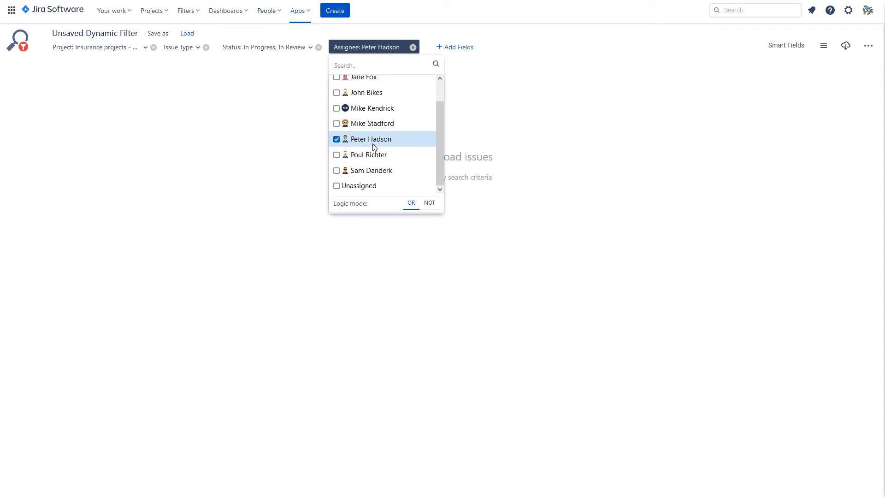
pyautogui.click(337, 142)
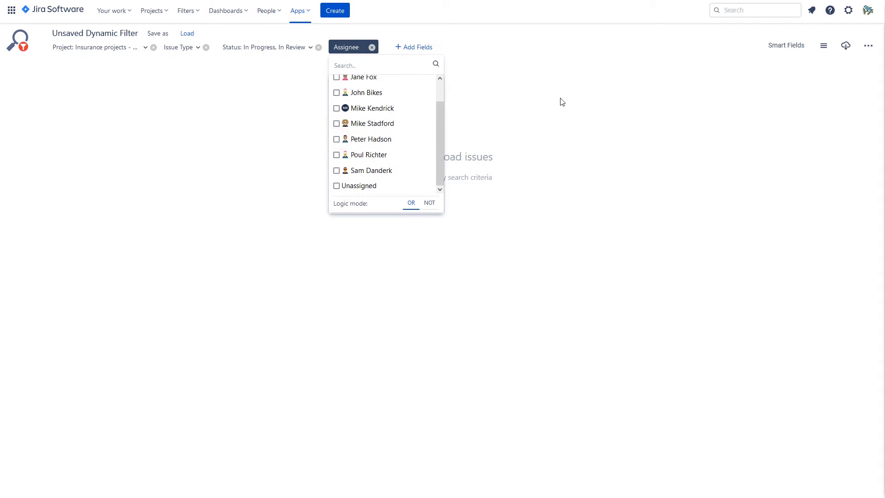
pyautogui.click(581, 133)
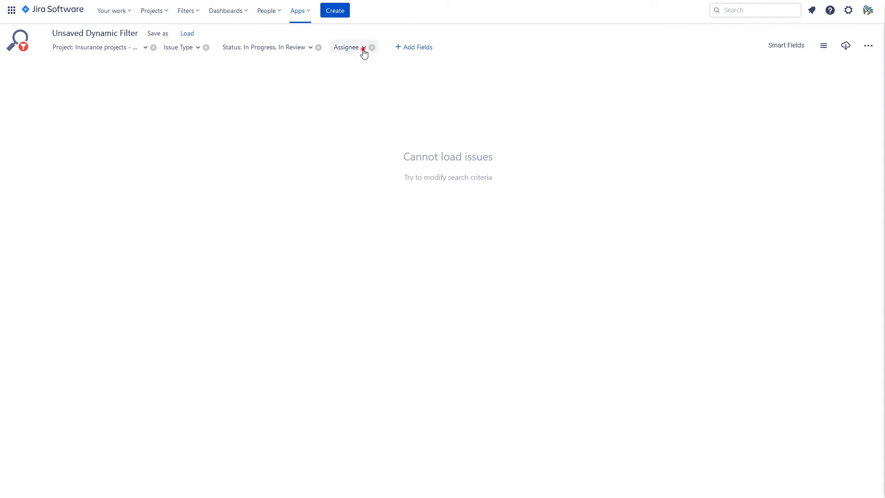
# - Filter the issues by the first person in the Assignee filter's list
pyautogui.click(363, 51)
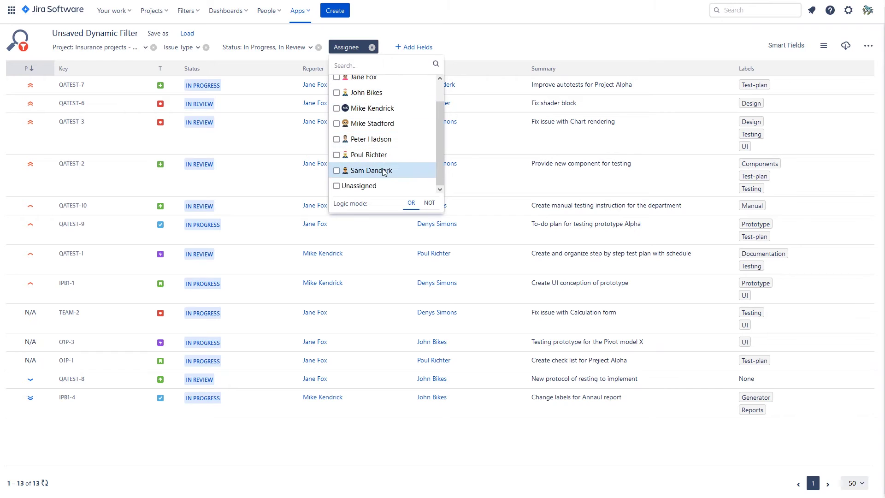
pyautogui.scroll(1, 389, 139)
pyautogui.click(372, 84)
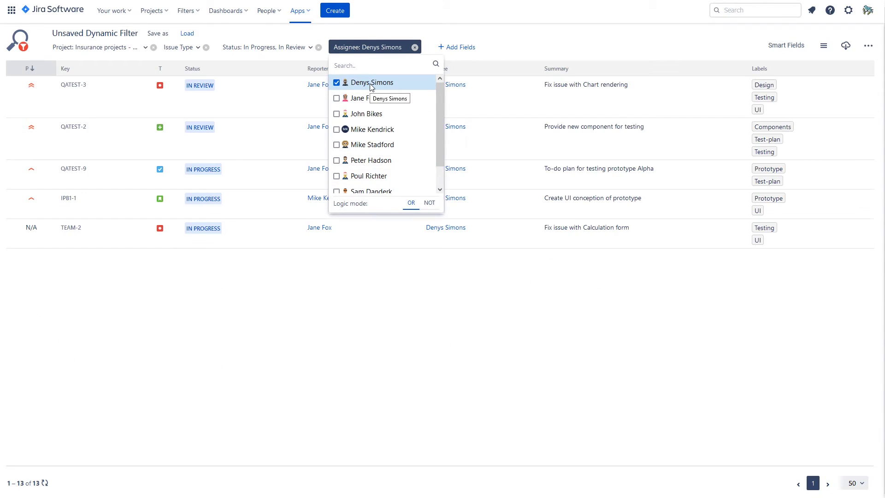
# - Apply the Assignee filter's selection to the issue table, and clear all of the filter's selected items
pyautogui.click(529, 41)
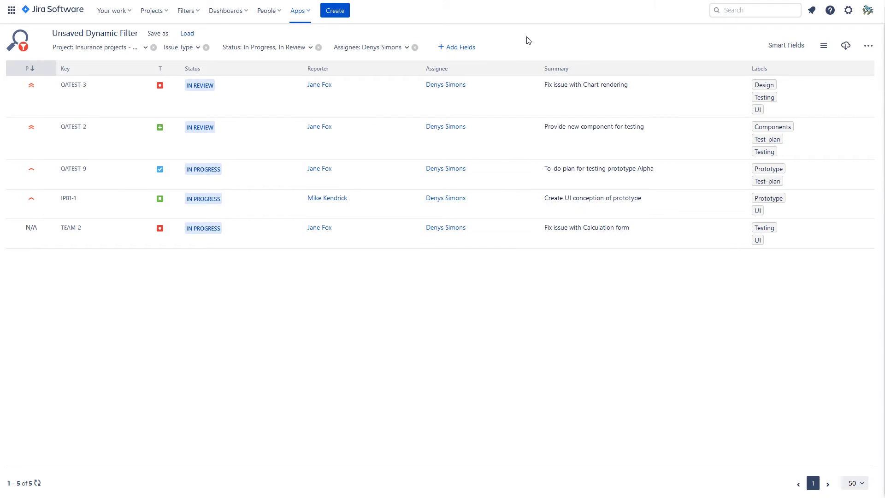
pyautogui.click(366, 49)
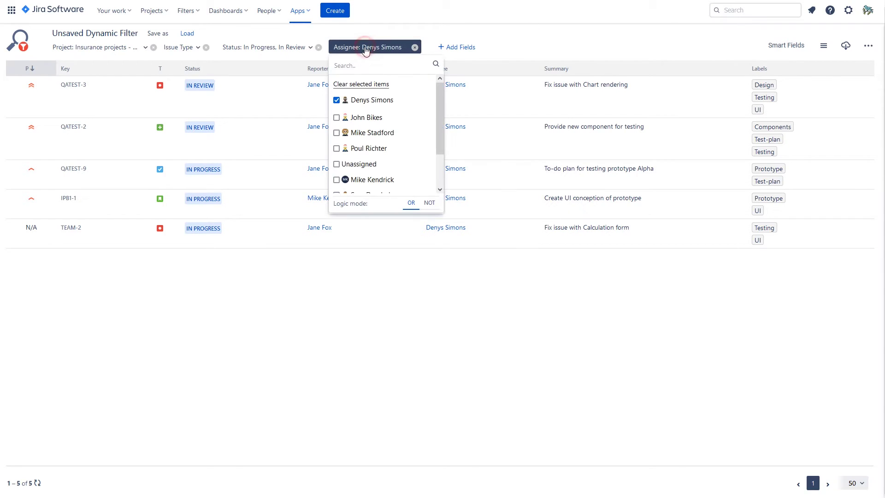
pyautogui.click(344, 85)
pyautogui.click(513, 38)
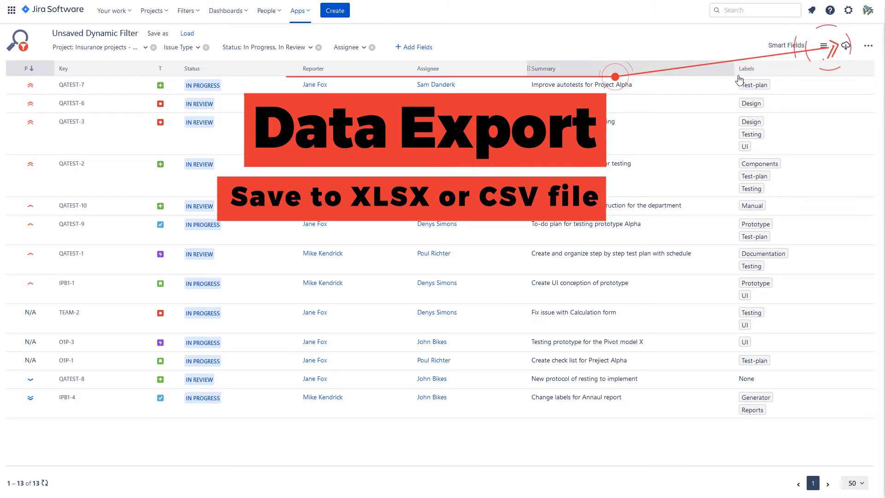
# - Export the issues filtered by project and status to an Excel file
pyautogui.click(846, 46)
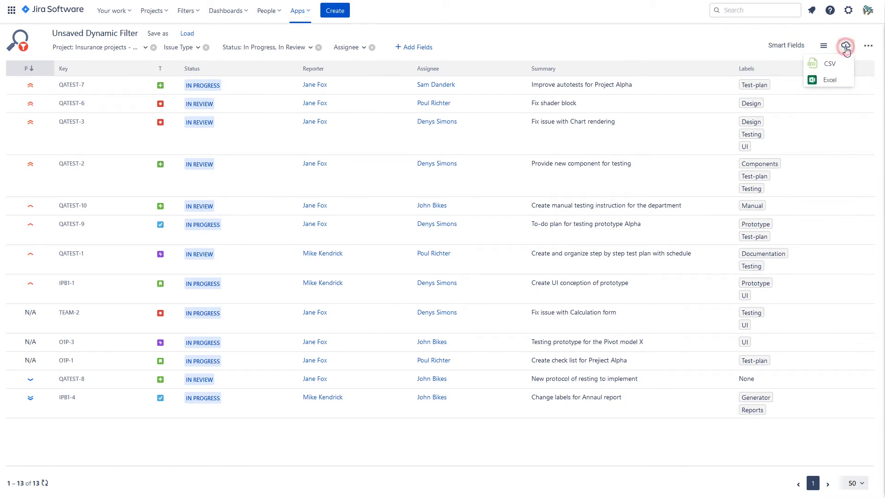
pyautogui.click(830, 80)
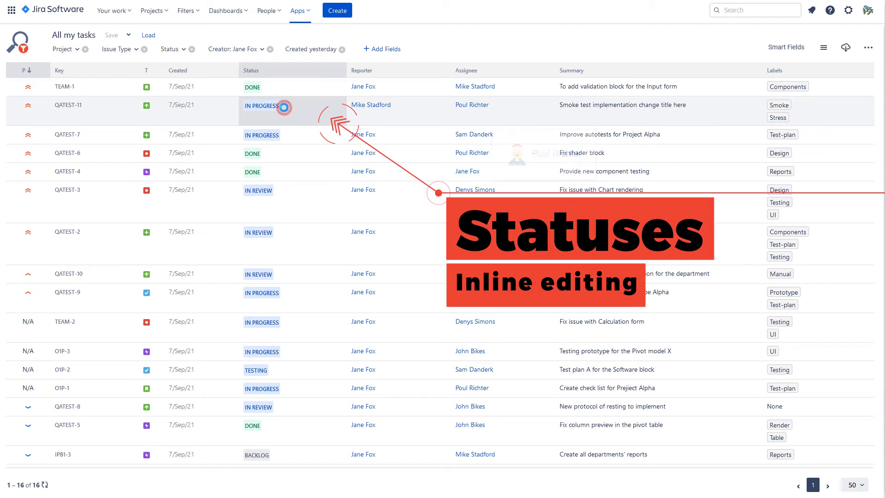
# - In the issue table, set QATEST-11's status to Done and its reporter to the third person in the list
pyautogui.click(284, 107)
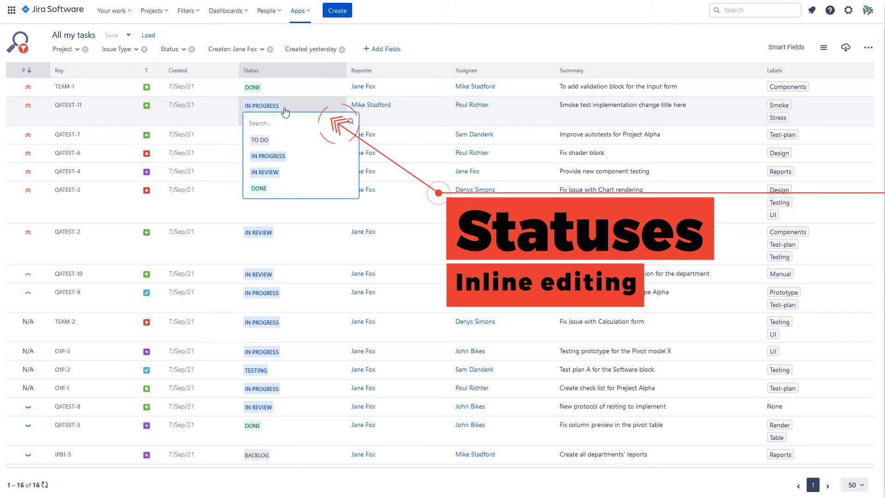
pyautogui.click(259, 189)
pyautogui.click(421, 107)
pyautogui.click(421, 107)
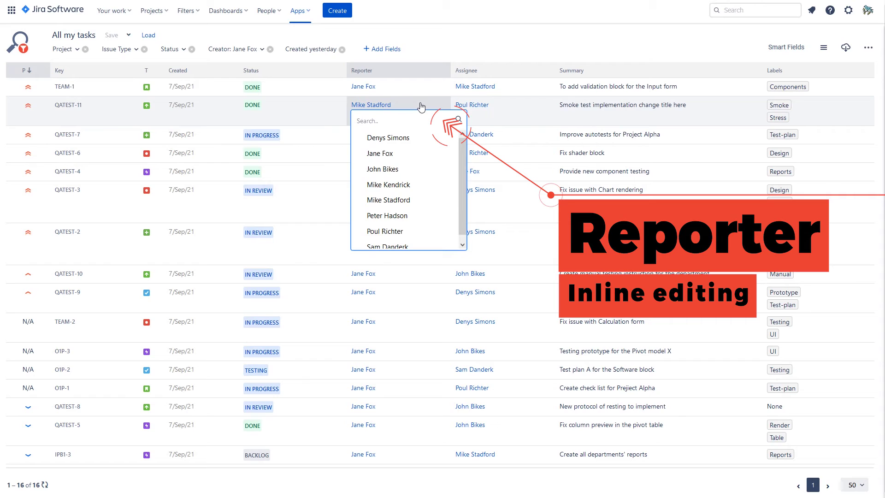
pyautogui.click(390, 170)
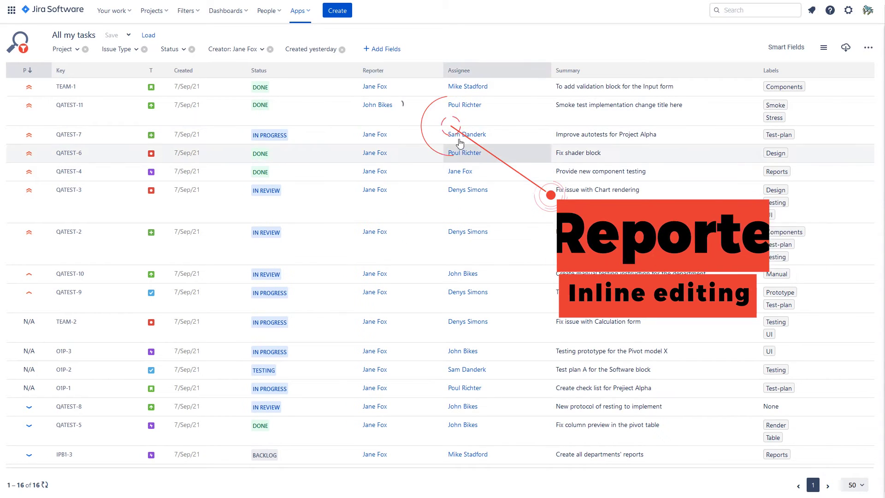
# - Pick the seventh listed person as QATEST-11's assignee, and change the issue's summary to "Smoke test implementation text changed"
pyautogui.click(507, 106)
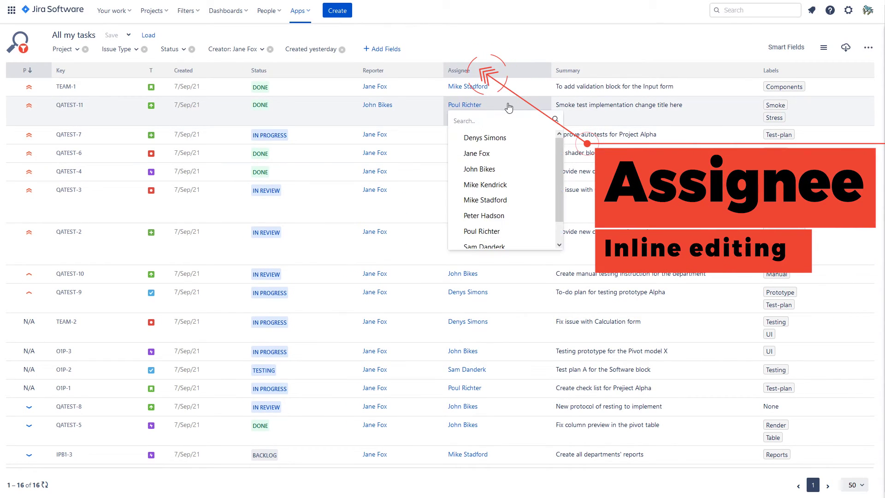
pyautogui.click(502, 232)
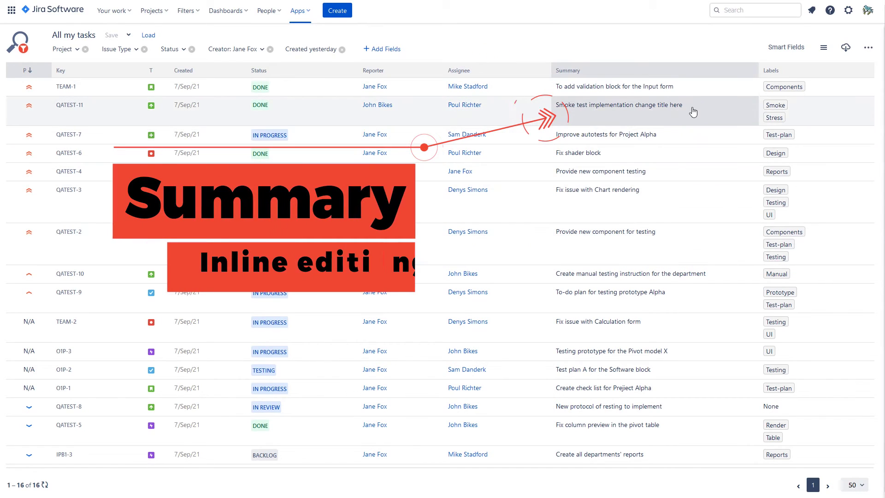
pyautogui.click(695, 107)
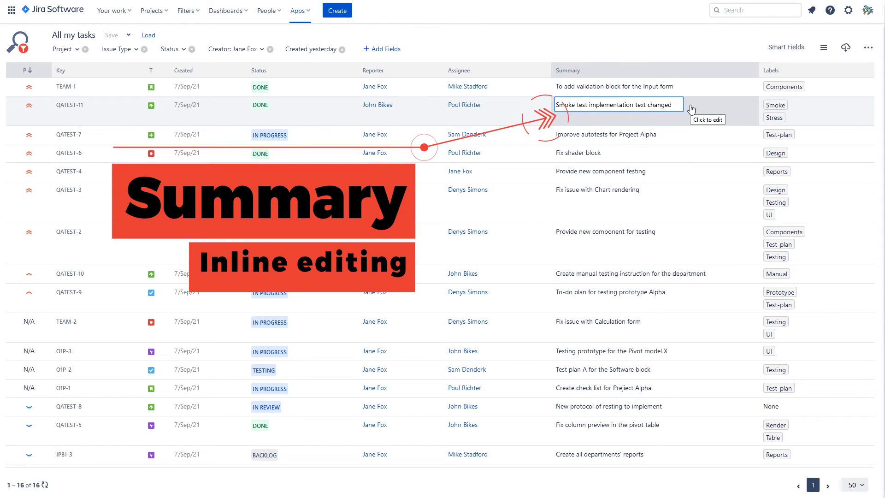
pyautogui.press('Return')
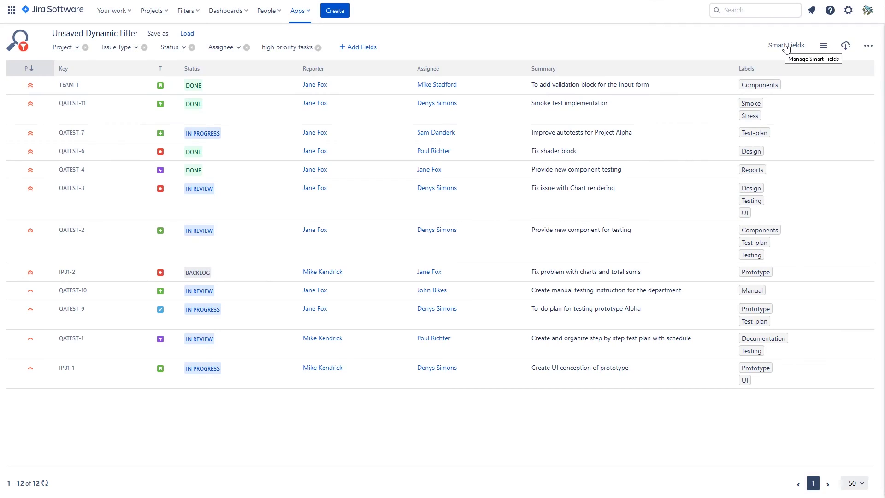
# - Add a new smart field named "Alpha project" in the Smart Fields manager
pyautogui.click(786, 45)
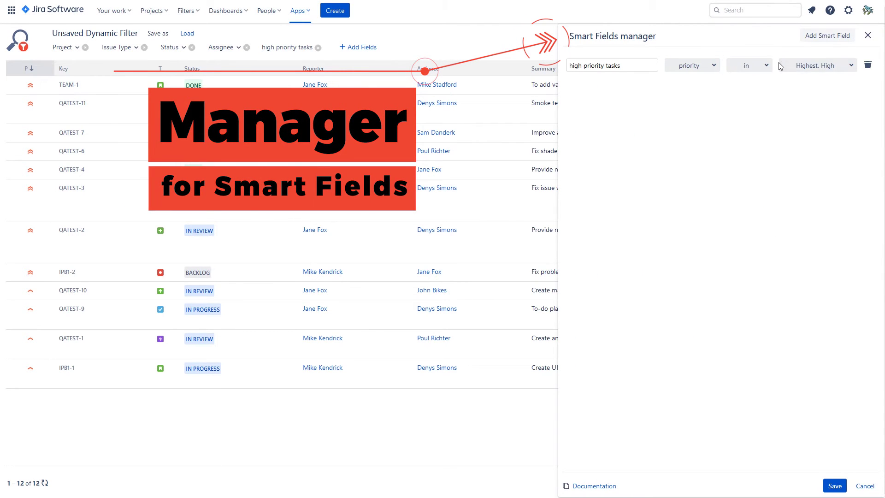
pyautogui.click(836, 44)
pyautogui.click(624, 89)
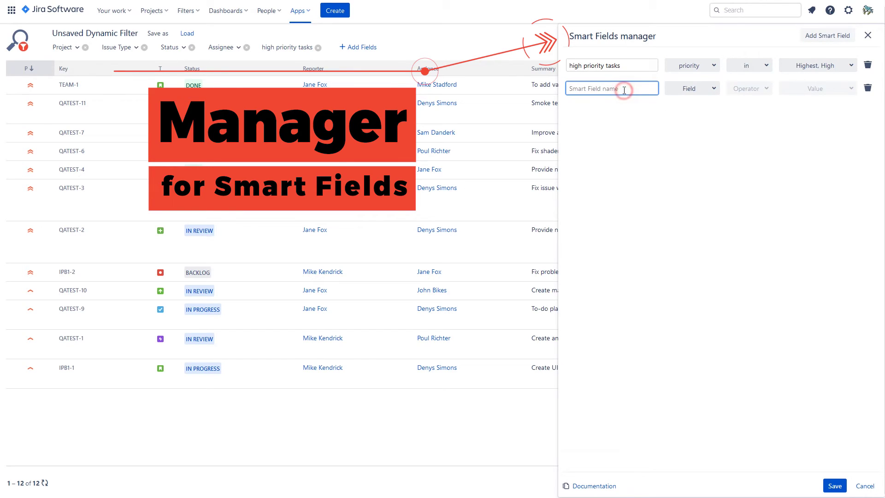
pyautogui.write('Alpha')
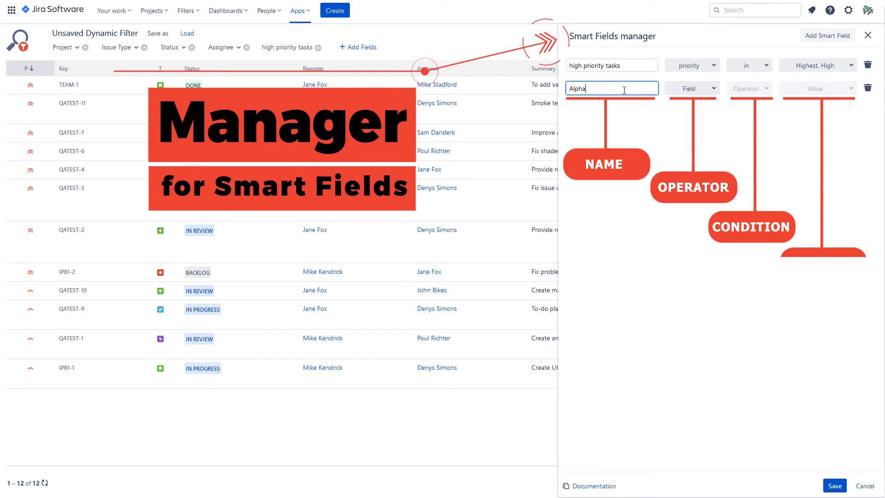
pyautogui.write(' project')
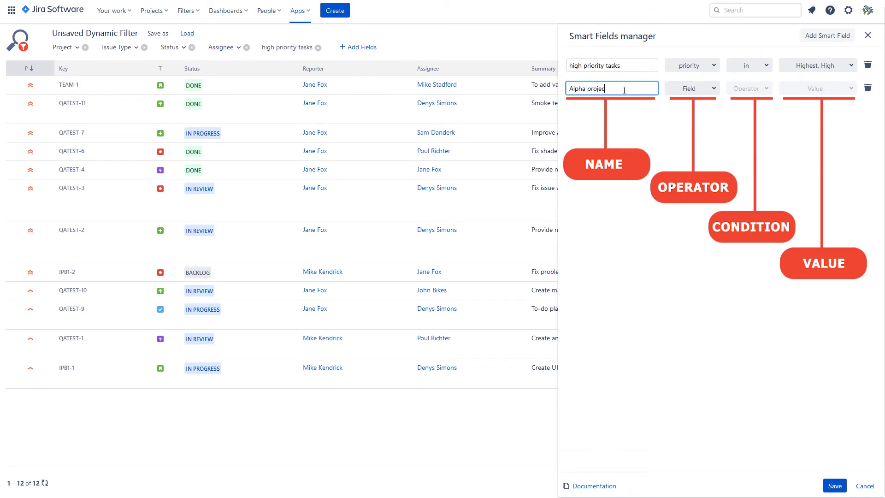
# - Base the Alpha project smart field on the summary field with the "contains" operator
pyautogui.click(717, 91)
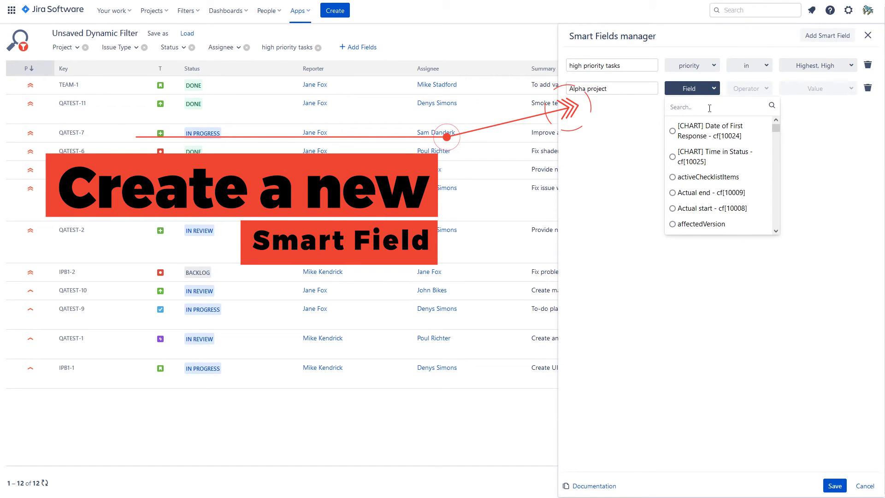
pyautogui.click(709, 107)
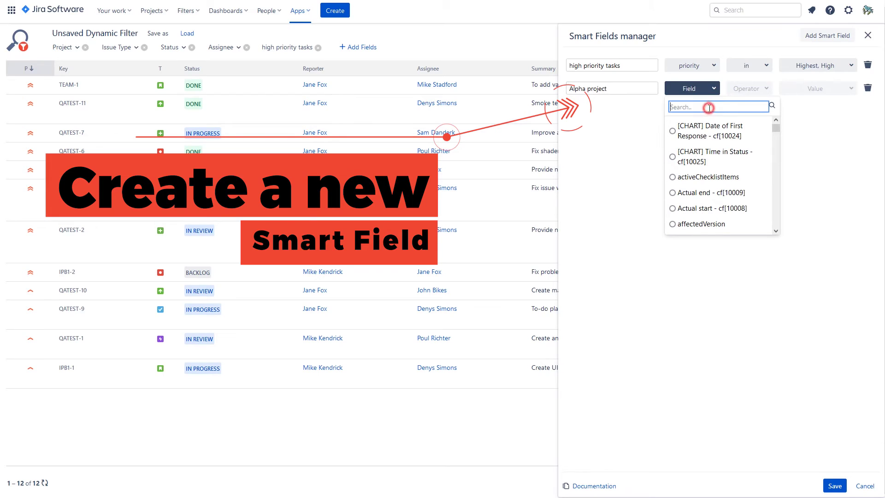
pyautogui.write('summa')
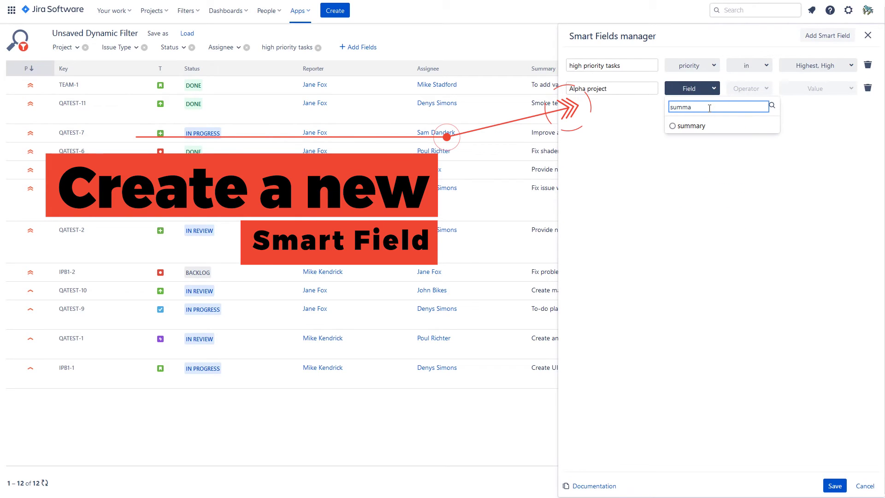
pyautogui.click(677, 126)
pyautogui.click(767, 89)
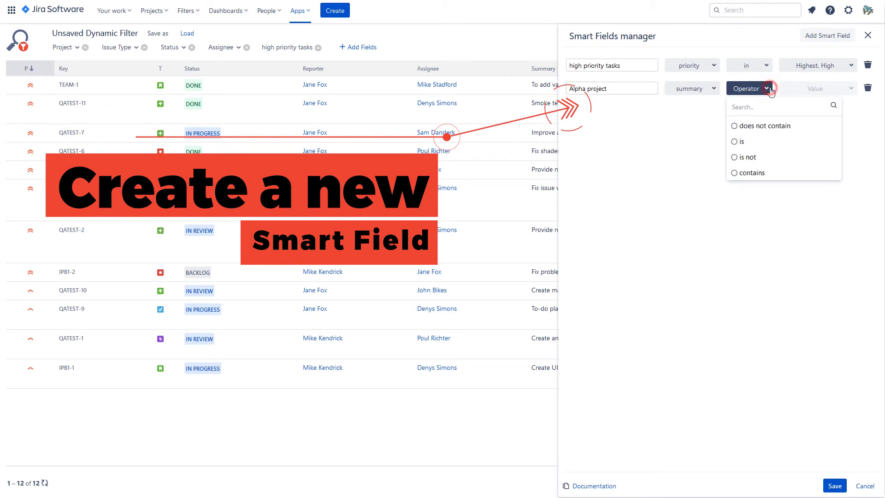
pyautogui.click(756, 173)
# - Set the Alpha project smart field's value to "Alpha" and save the smart fields
pyautogui.click(822, 89)
pyautogui.click(803, 107)
pyautogui.write('Alpha')
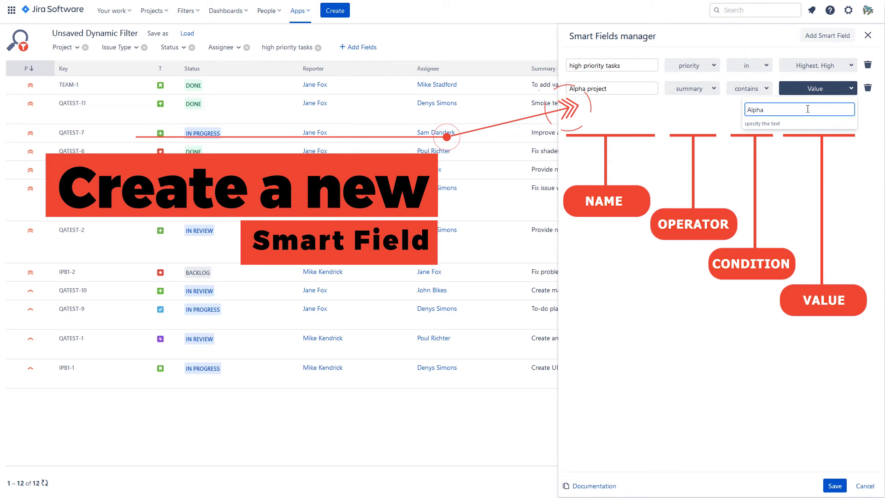
pyautogui.click(795, 167)
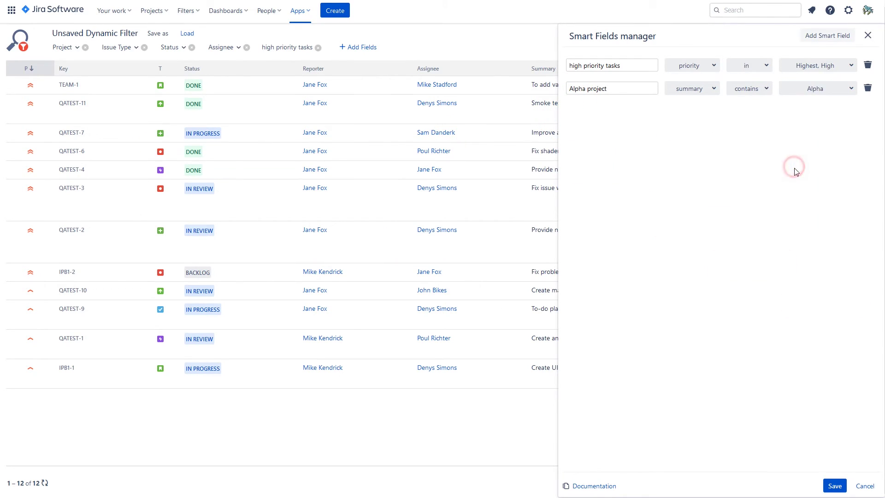
pyautogui.click(835, 486)
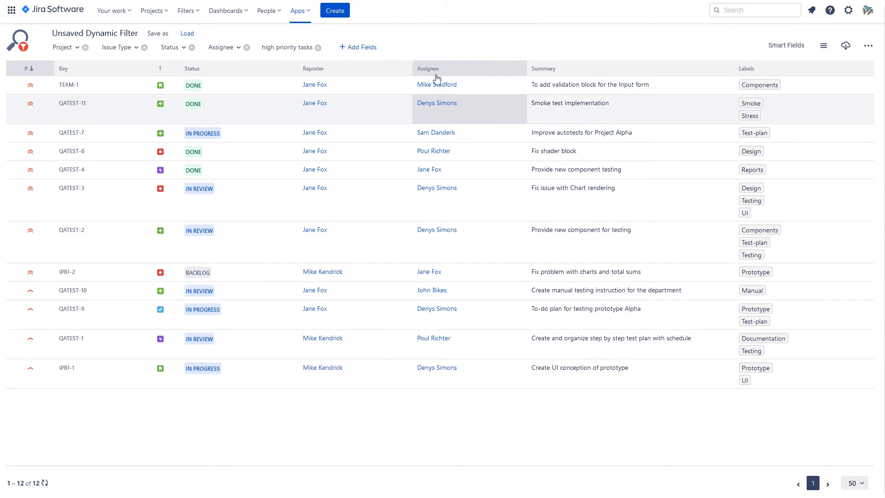
# - Add the Alpha project smart field to the filter, alongside the high priority tasks field
pyautogui.click(367, 49)
pyautogui.click(352, 121)
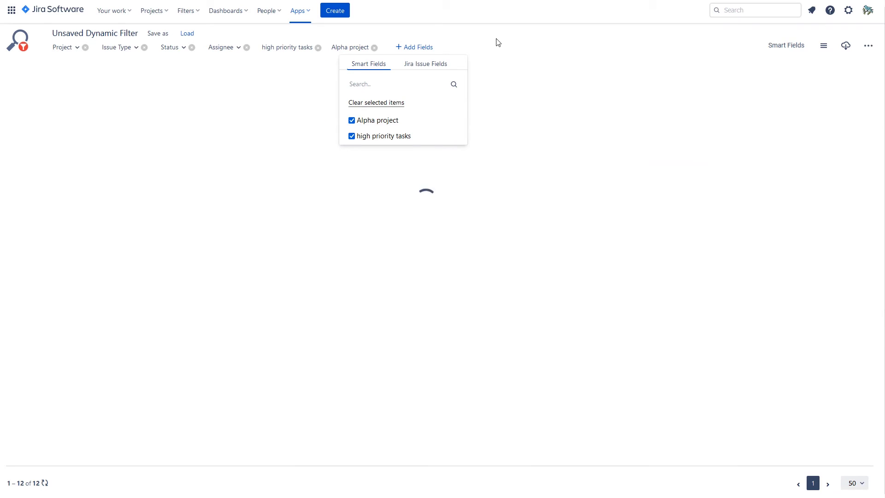
pyautogui.click(496, 37)
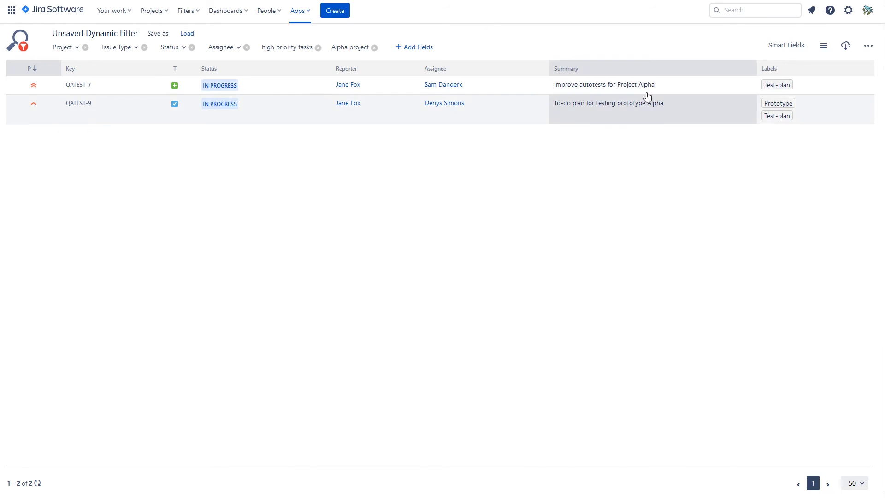
# - Add another smart field named "2 weeks creations tasks" in the Smart Fields manager
pyautogui.click(797, 54)
pyautogui.click(795, 49)
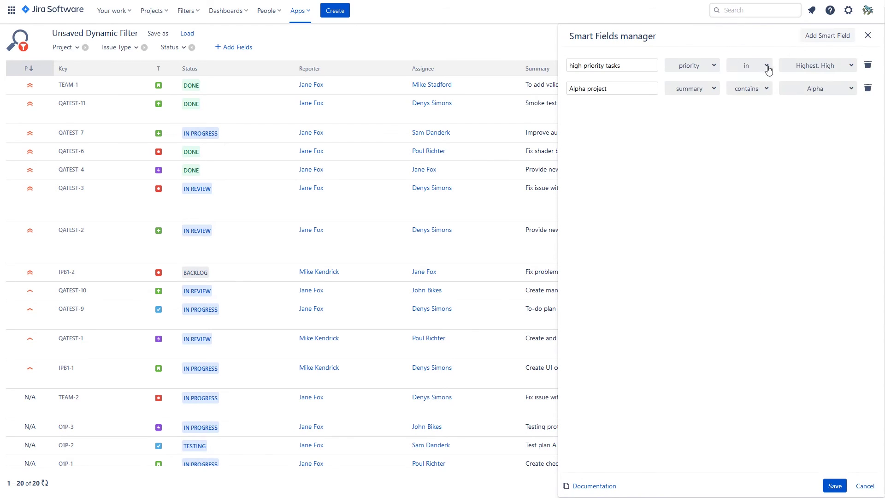
pyautogui.click(828, 37)
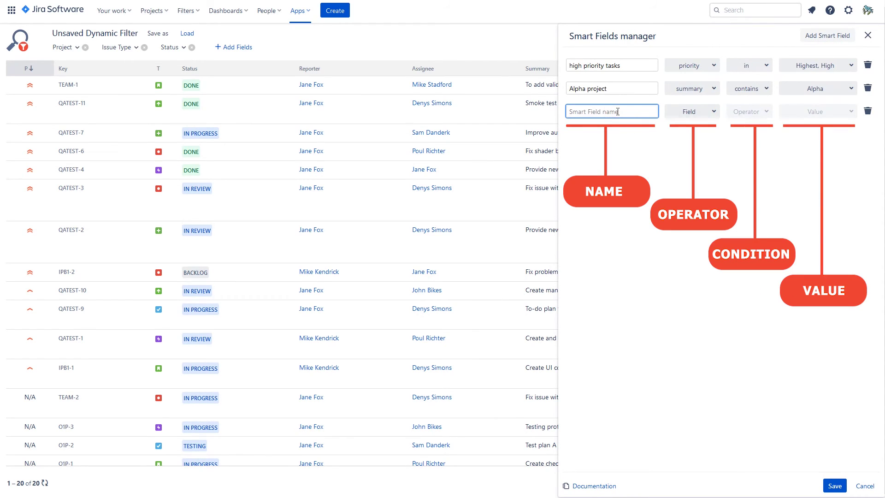
pyautogui.write('2')
# - Search the field list for "created" and base the 2 weeks creations tasks smart field on the created field
pyautogui.click(714, 112)
pyautogui.click(698, 130)
pyautogui.write('created')
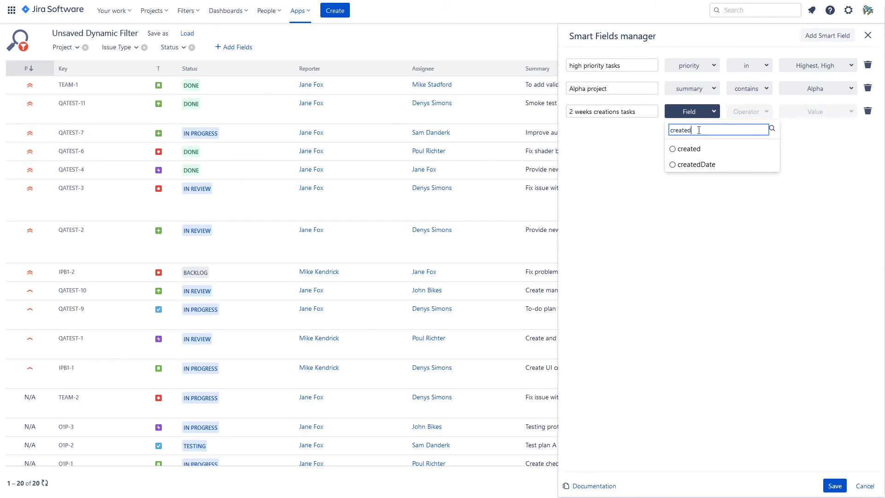
pyautogui.click(689, 148)
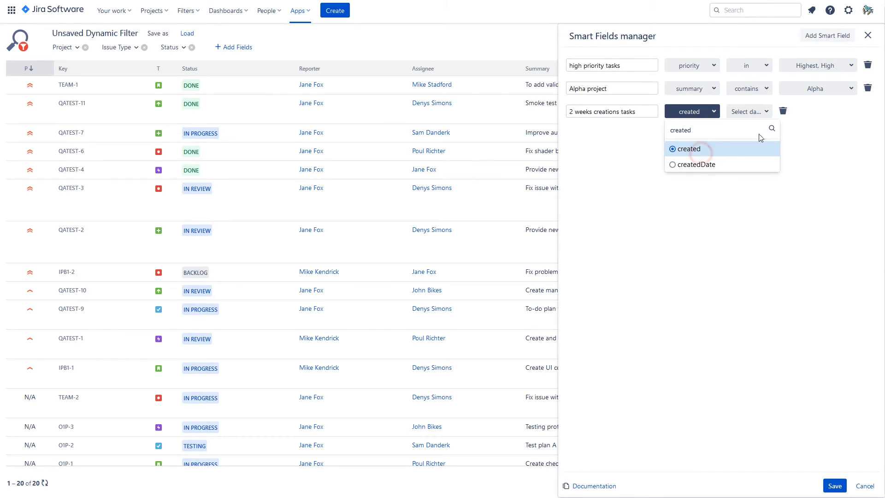
# - Set the 2 weeks creations tasks smart field's date condition to within the last 2 weeks, and save it
pyautogui.click(767, 111)
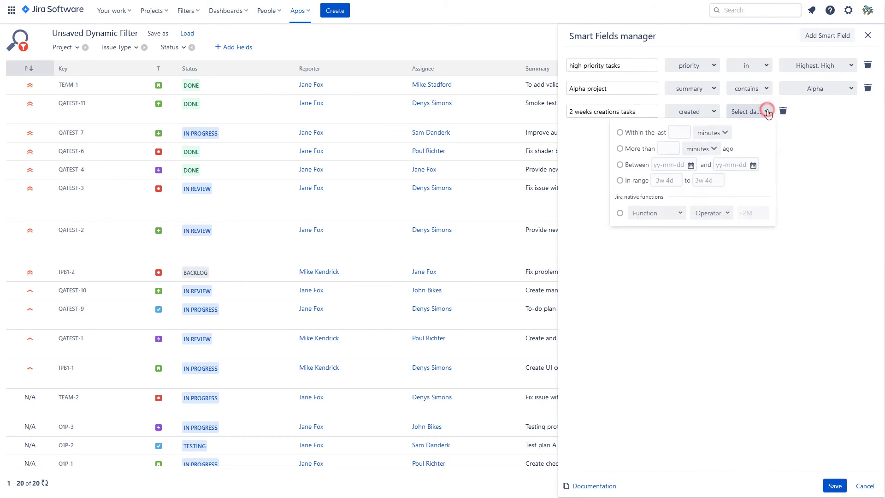
pyautogui.click(725, 134)
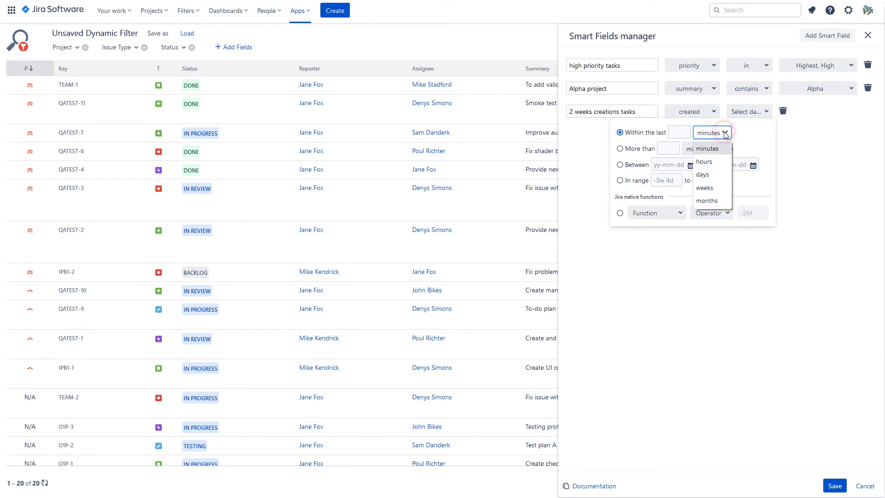
pyautogui.click(721, 189)
pyautogui.click(675, 133)
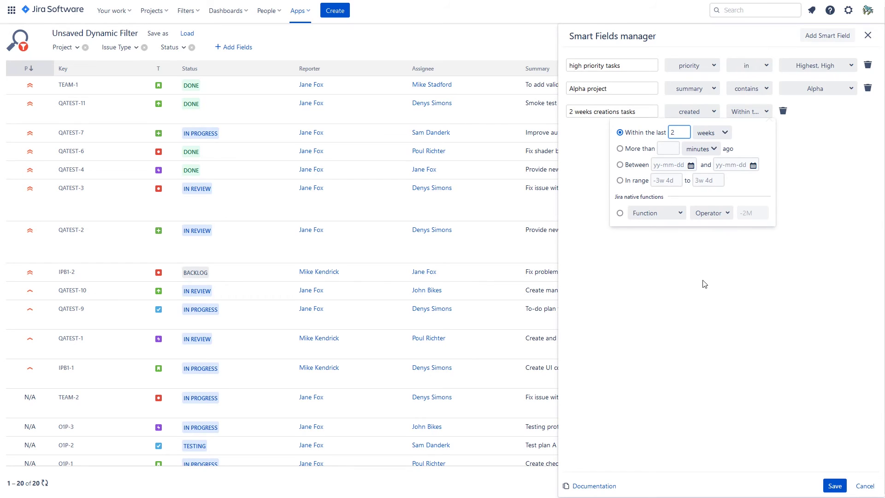
pyautogui.click(837, 486)
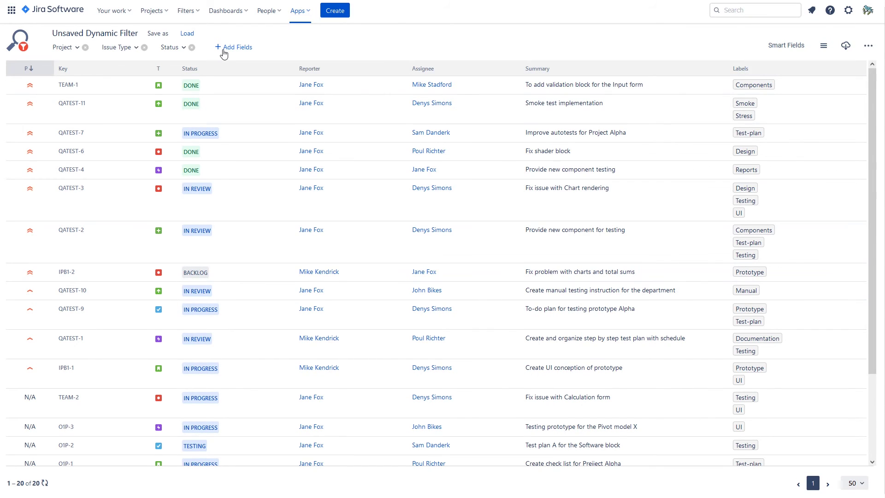
# - Search the Jira issue fields for "crea", add the Creator field to the filter, and limit it to the second listed user
pyautogui.click(238, 48)
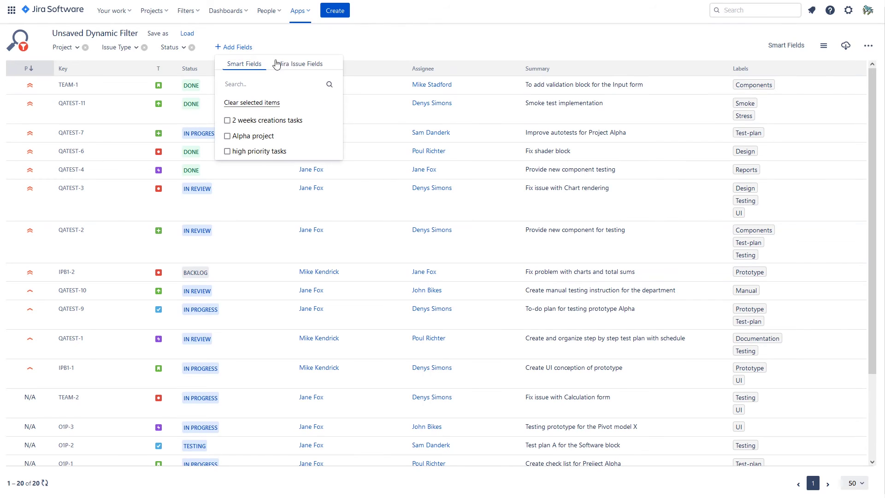
pyautogui.click(301, 65)
pyautogui.click(257, 84)
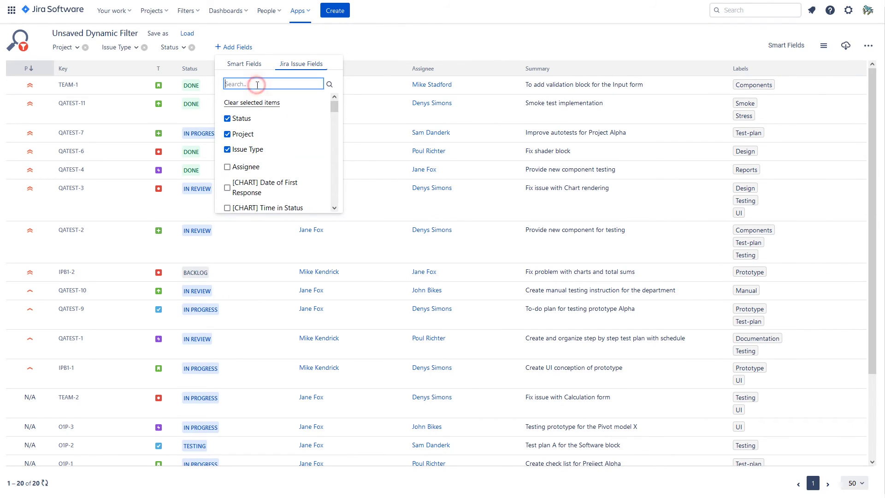
pyautogui.write('crea')
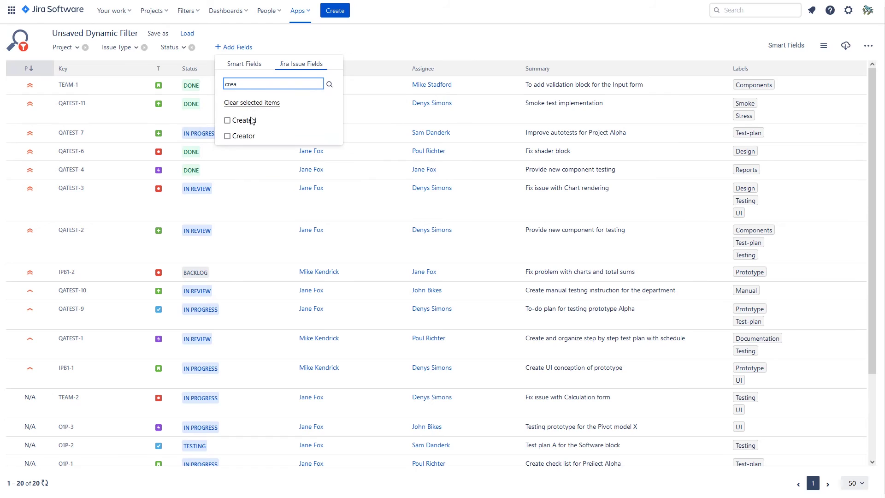
pyautogui.click(248, 136)
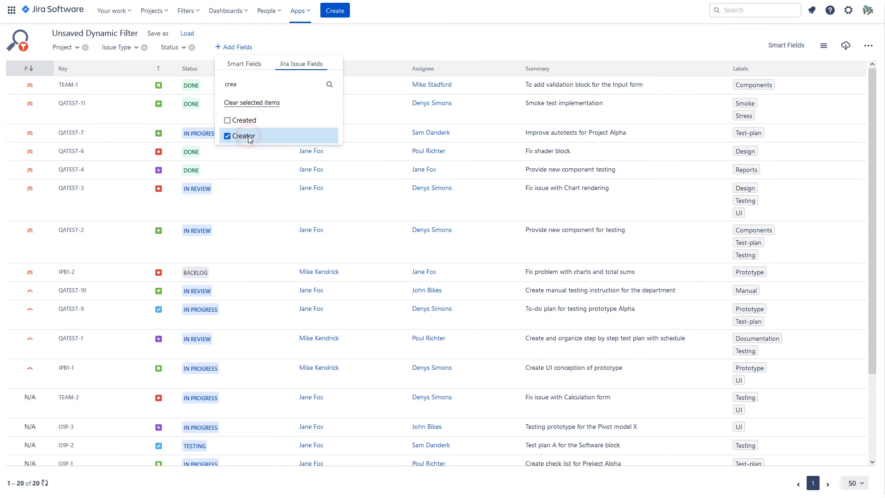
pyautogui.click(371, 43)
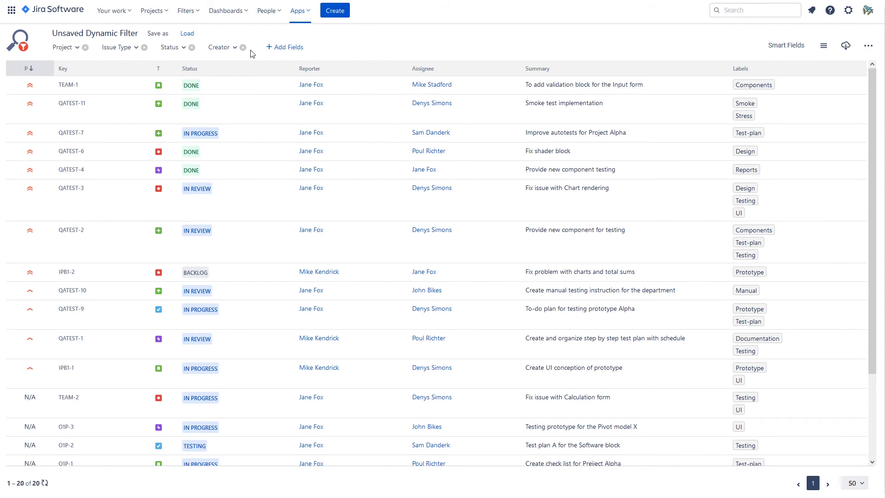
pyautogui.click(235, 50)
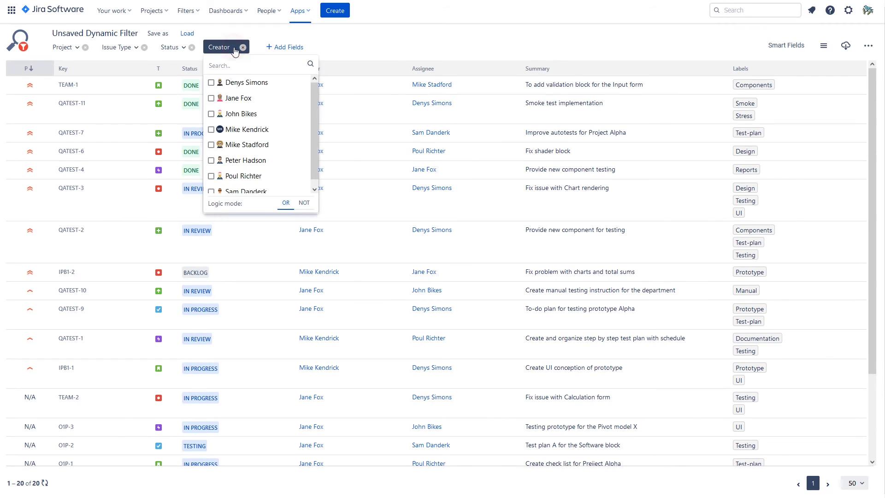
pyautogui.click(235, 98)
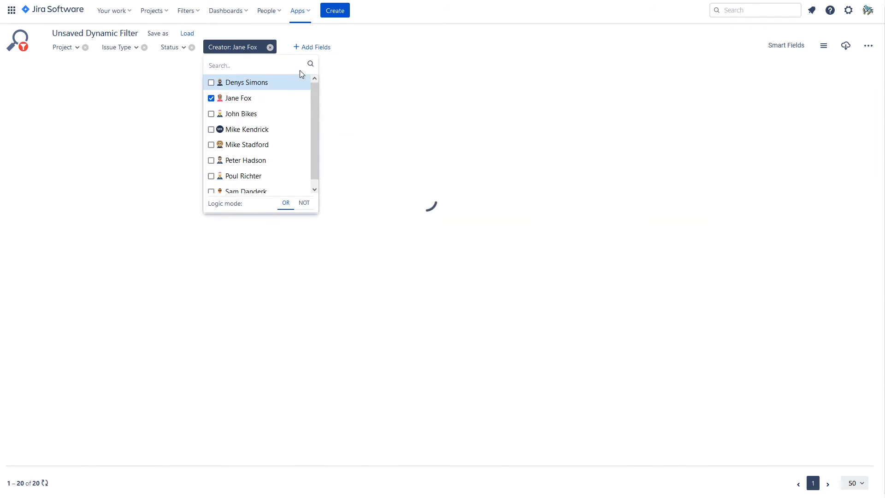
# - Add the 2 weeks creations tasks smart field to the filter, alongside the Creator field
pyautogui.click(314, 48)
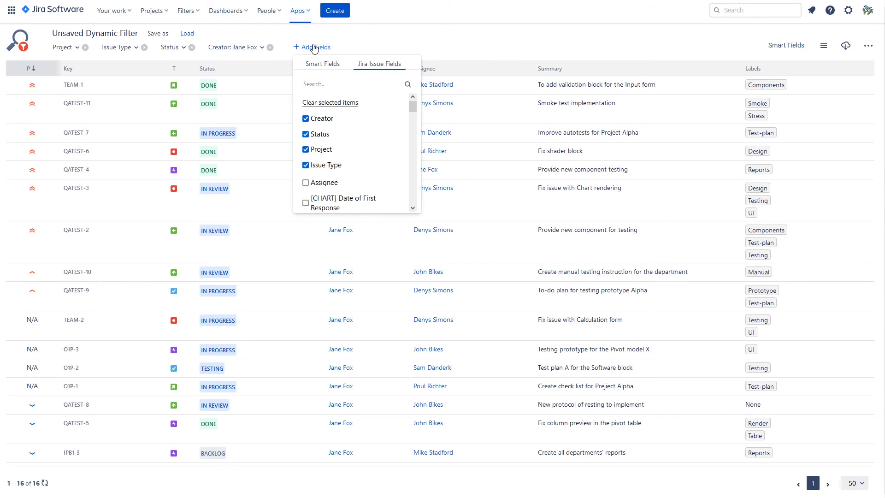
pyautogui.click(317, 67)
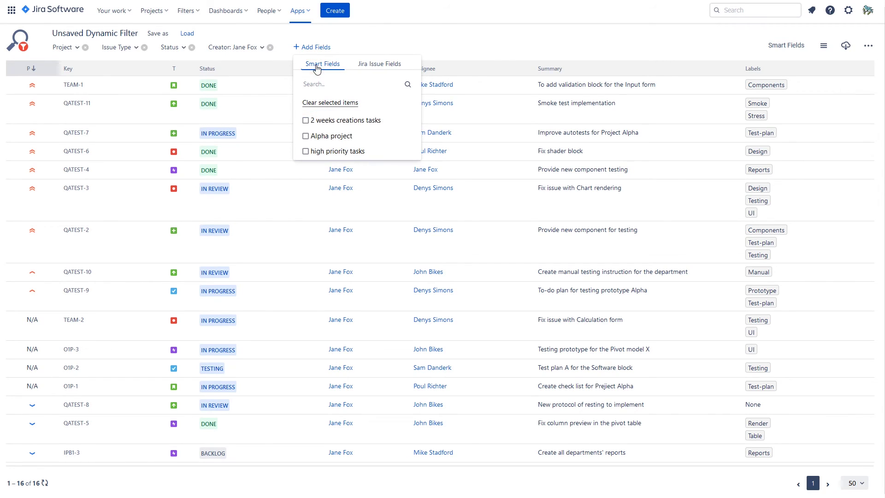
pyautogui.click(337, 120)
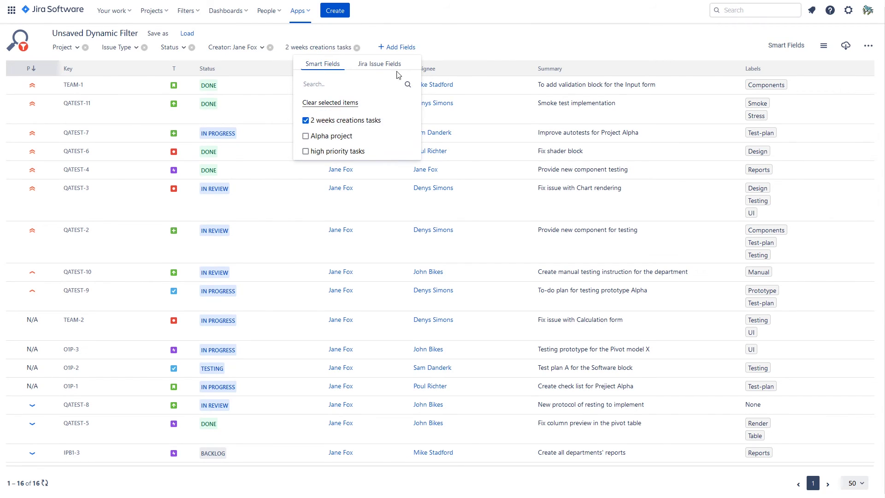
pyautogui.click(467, 39)
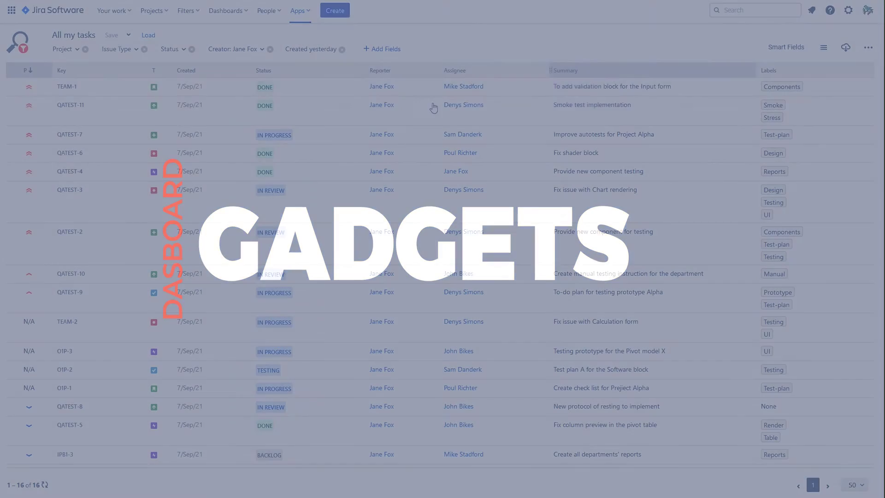
# - Save a copy of the All my tasks dynamic filter under the name "All my tasks 2"
pyautogui.click(129, 35)
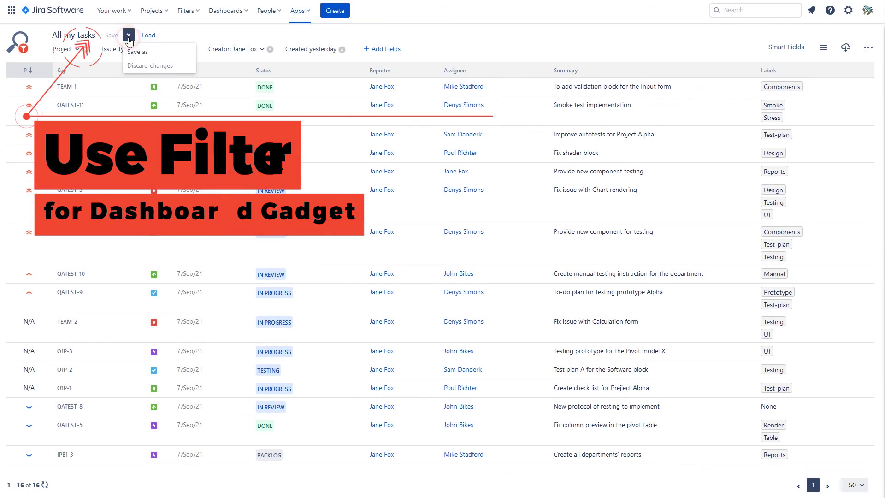
pyautogui.click(160, 53)
pyautogui.click(411, 122)
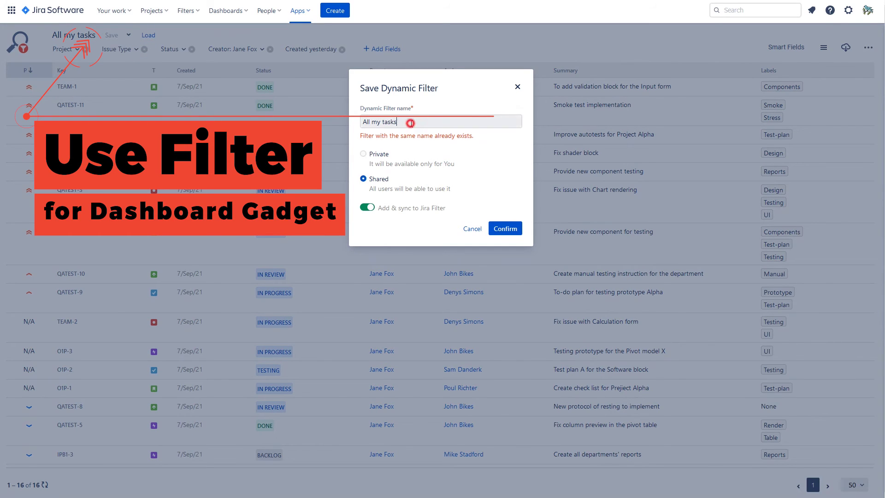
pyautogui.write('2')
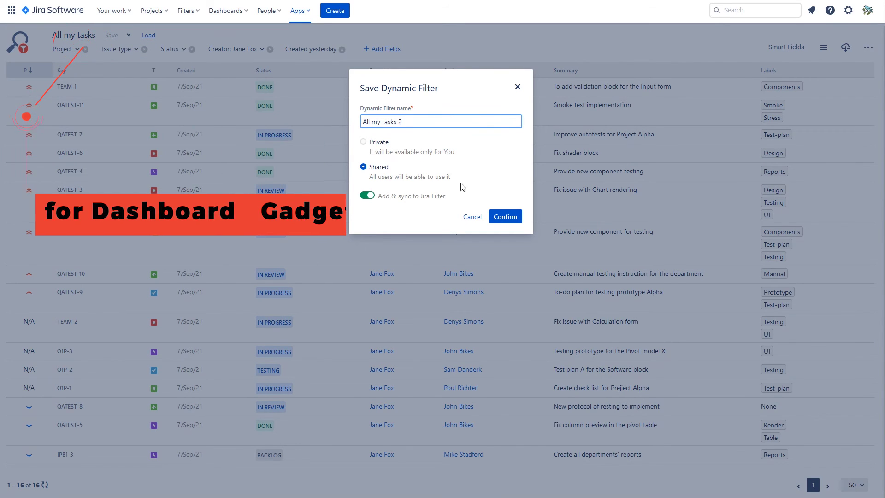
pyautogui.click(503, 219)
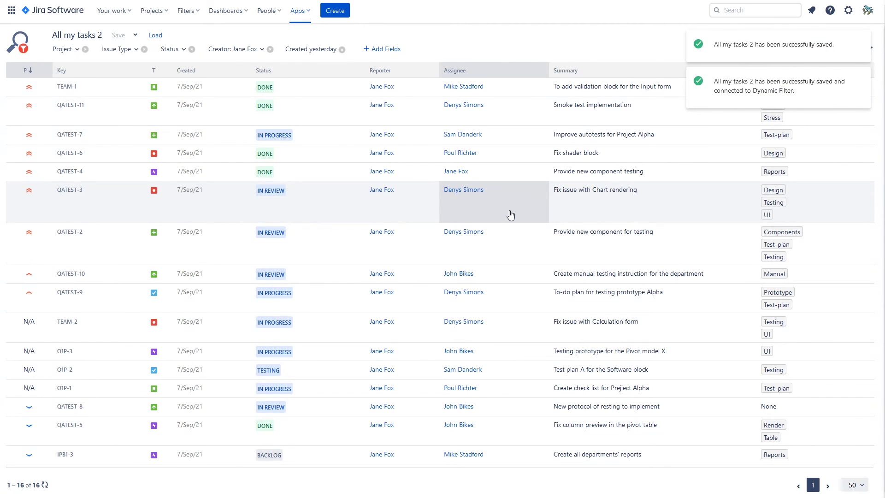
# - Open the starred My DF DashBoard and add a Dynamic Filter gadget to its first column
pyautogui.click(245, 12)
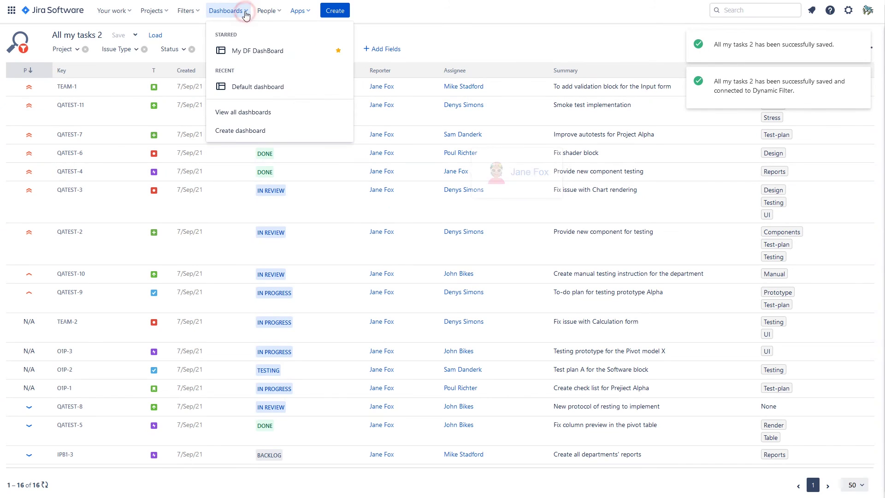
pyautogui.click(258, 51)
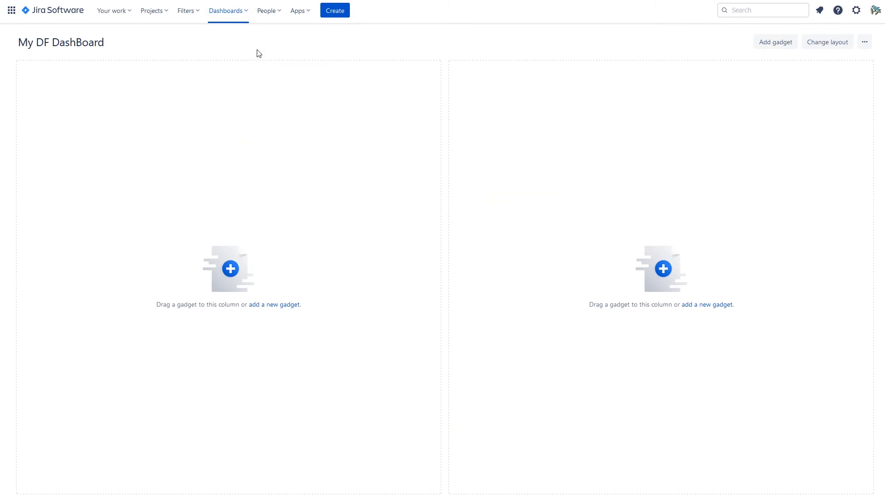
pyautogui.click(277, 304)
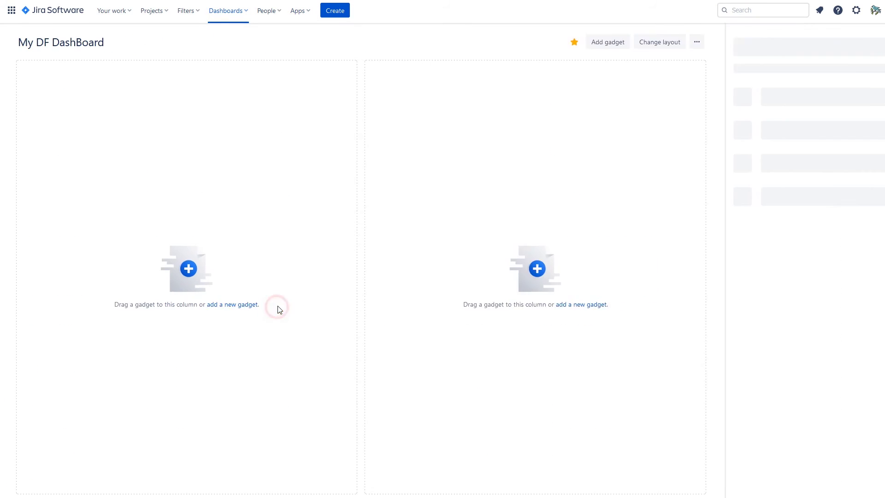
pyautogui.scroll(-7, 761, 287)
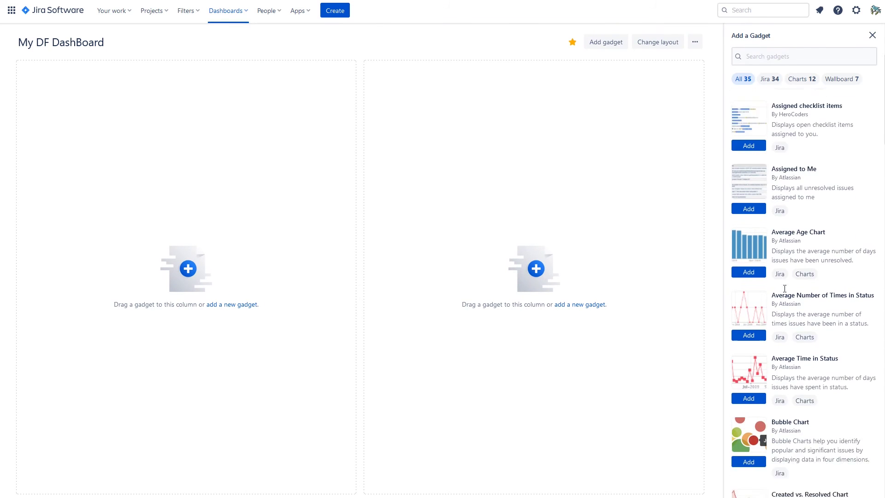
pyautogui.scroll(-2, 786, 289)
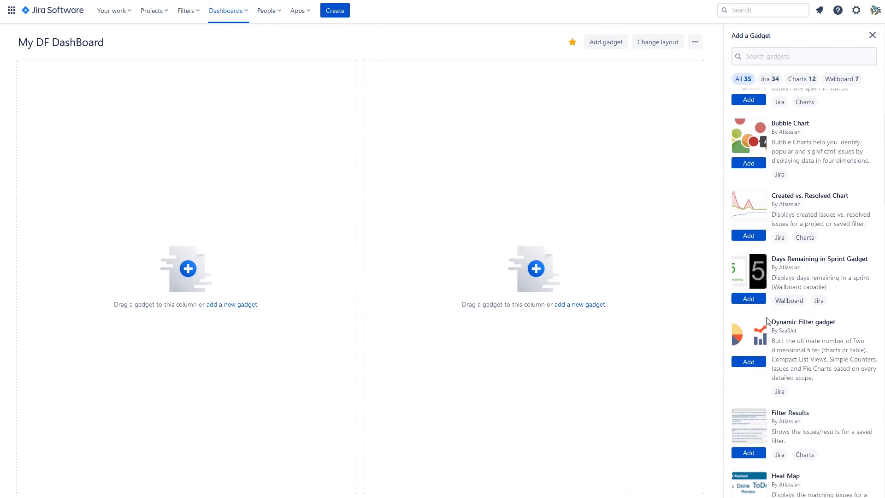
pyautogui.click(748, 363)
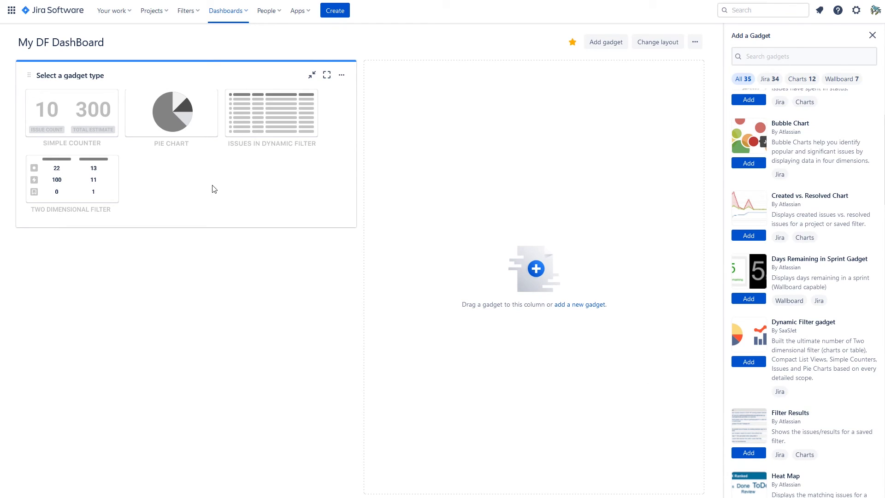
# - Make the gadget a pie chart of the Assignee field from the All my tasks 2 filter, and save it
pyautogui.click(178, 115)
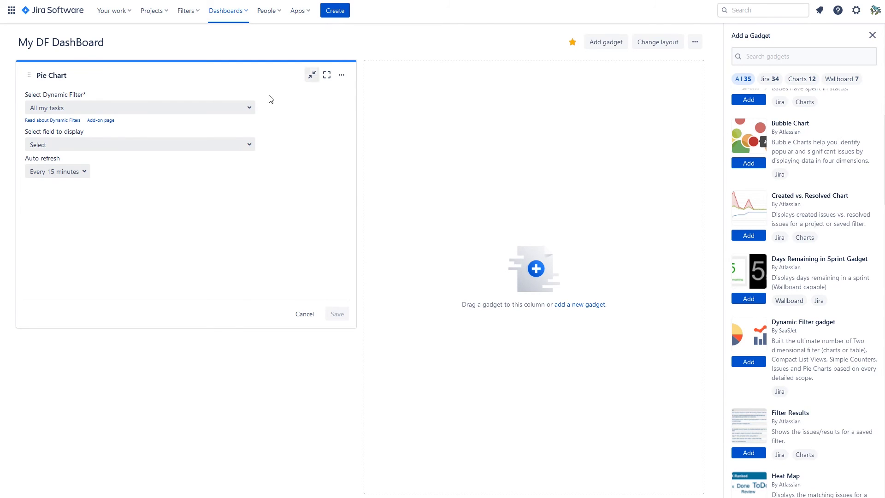
pyautogui.click(249, 108)
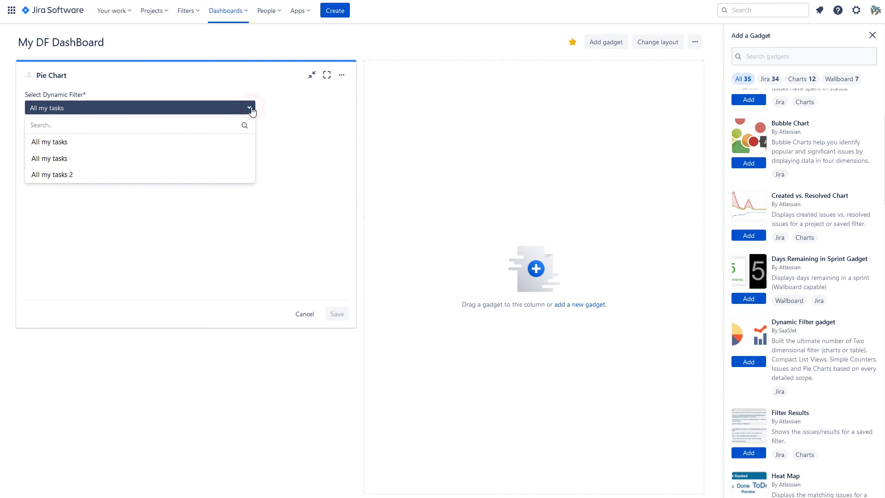
pyautogui.click(147, 174)
pyautogui.click(168, 144)
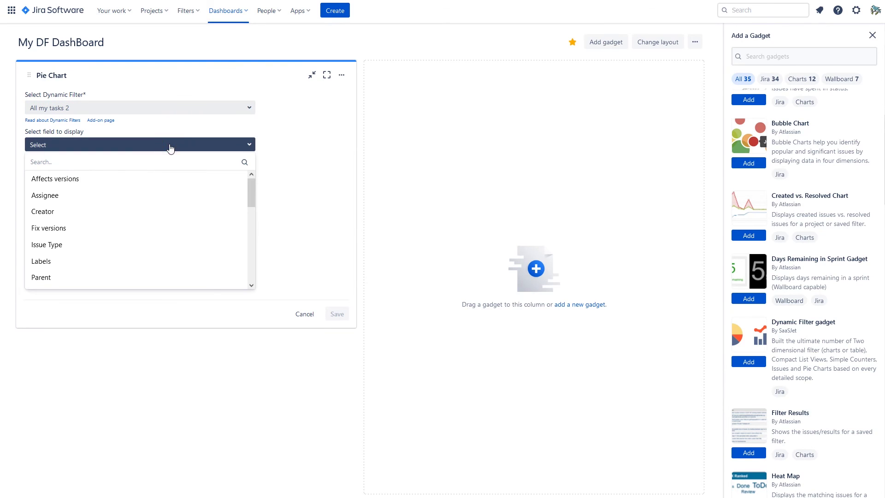
pyautogui.click(128, 197)
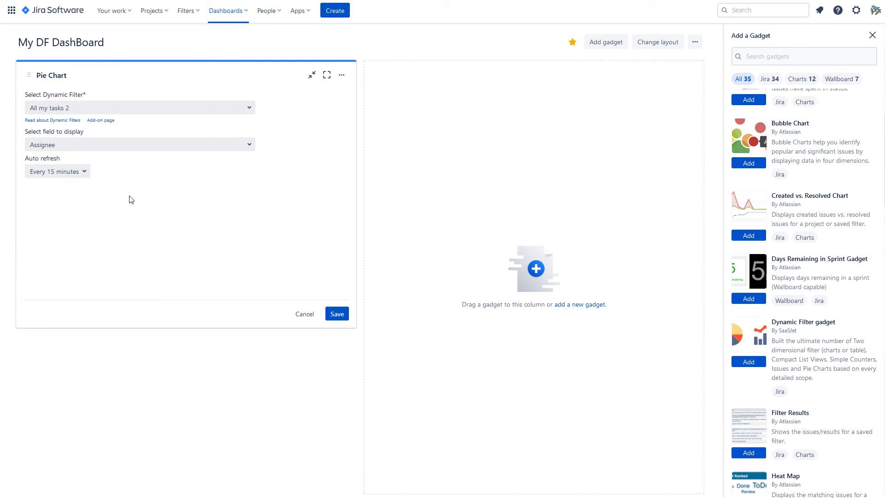
pyautogui.click(336, 313)
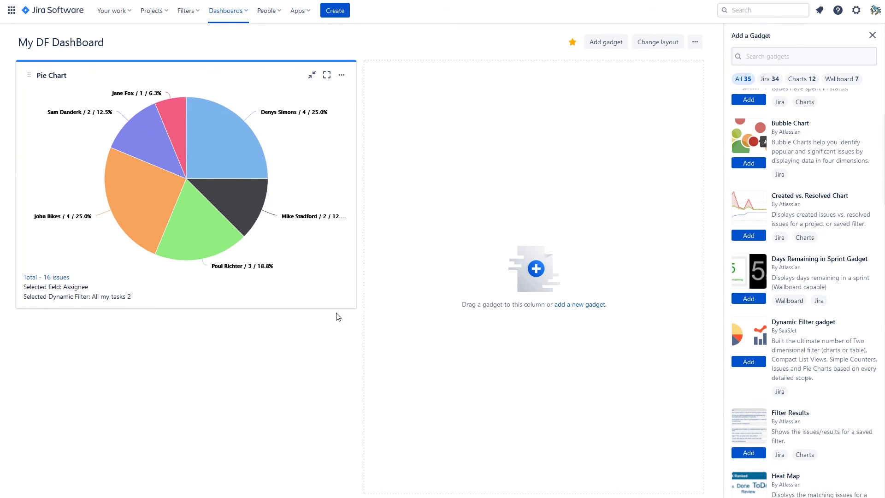
# - Add a second Dynamic Filter gadget to the dashboard and choose Two Dimensional Filter as its type
pyautogui.scroll(3, 810, 366)
pyautogui.scroll(-5, 810, 367)
pyautogui.click(747, 308)
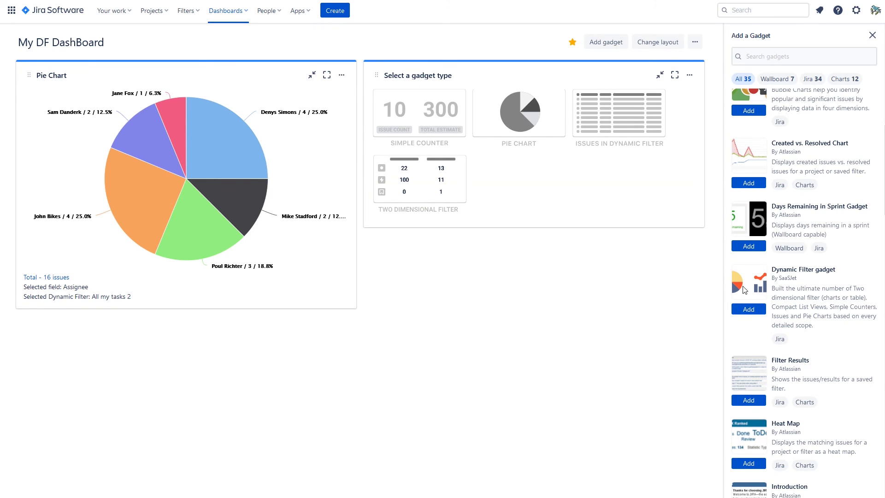
pyautogui.click(433, 167)
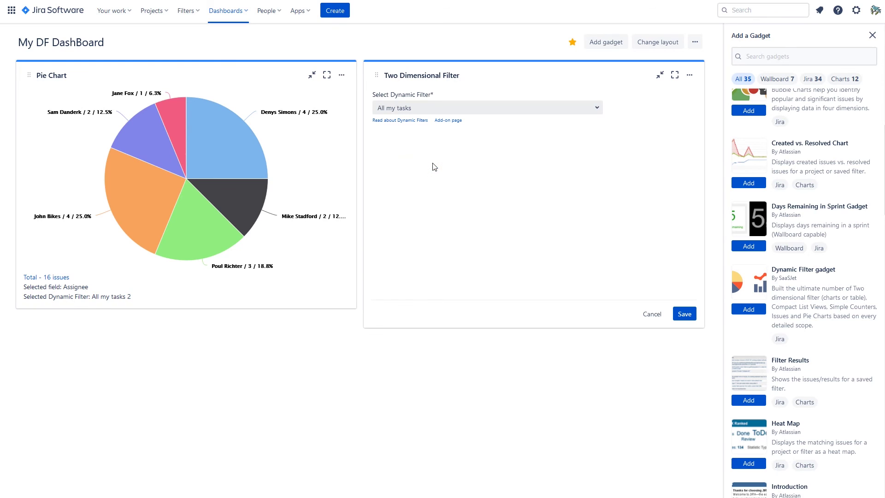
# - Configure the Two Dimensional Filter gadget with All my tasks 2, Assignee as primary field and Original estimate as secondary field, and save it
pyautogui.click(557, 114)
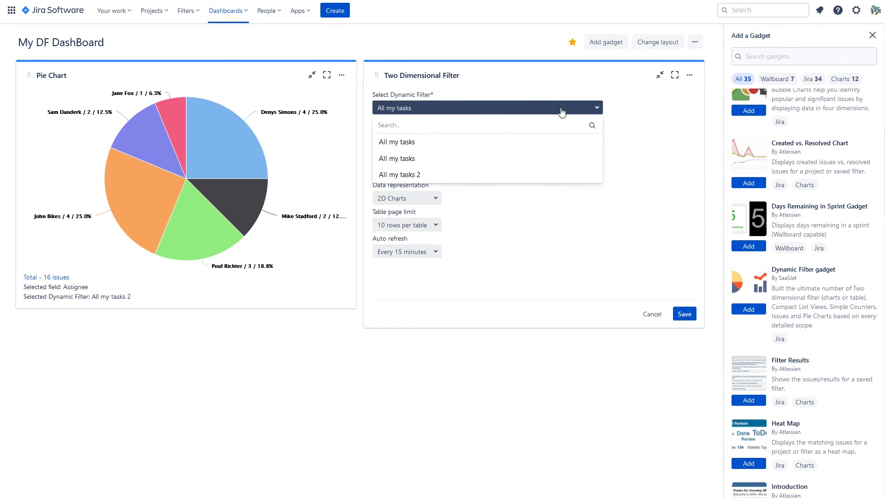
pyautogui.click(505, 176)
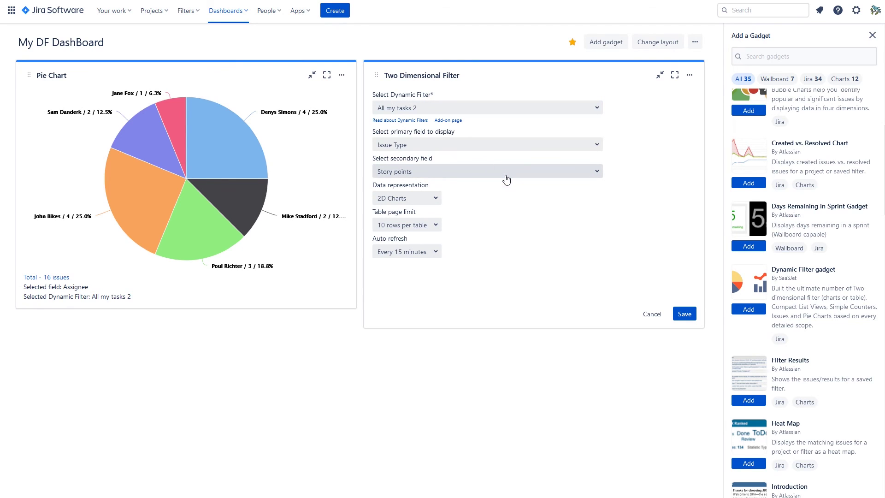
pyautogui.click(474, 145)
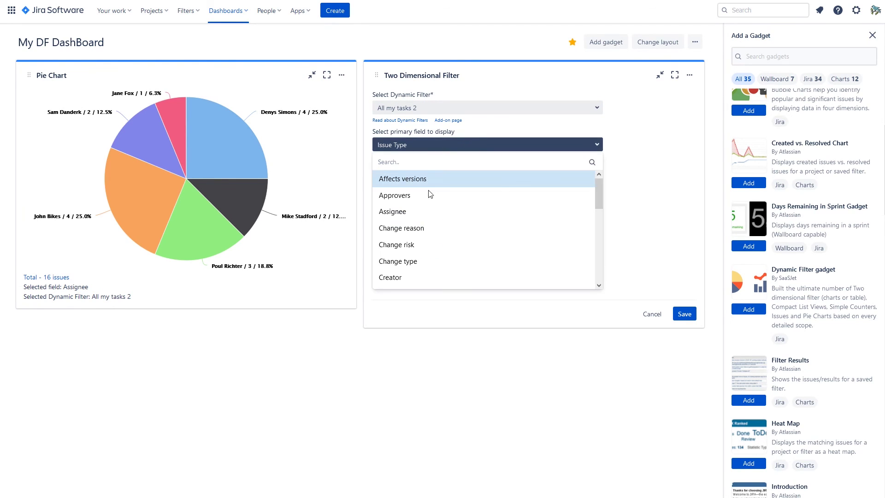
pyautogui.click(433, 210)
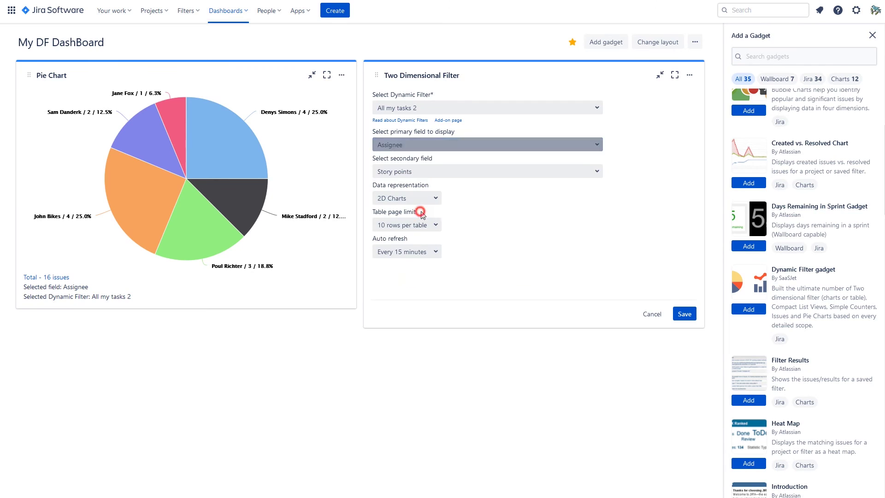
pyautogui.click(472, 175)
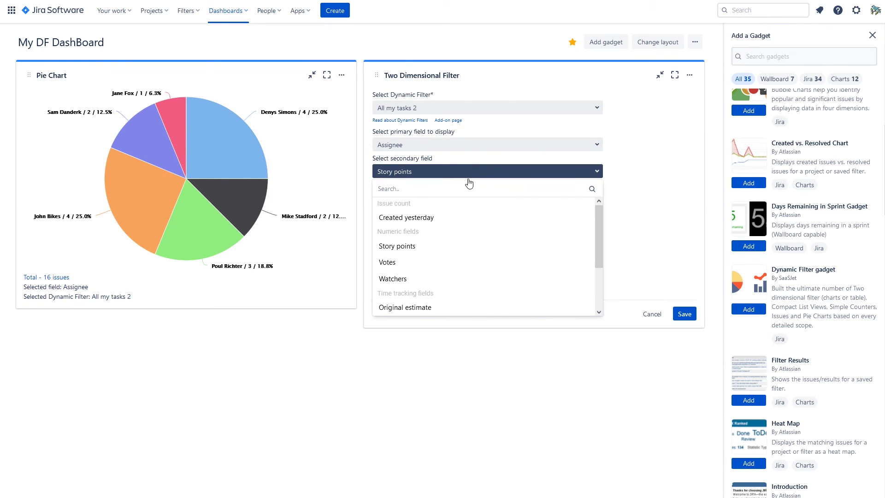
pyautogui.click(451, 307)
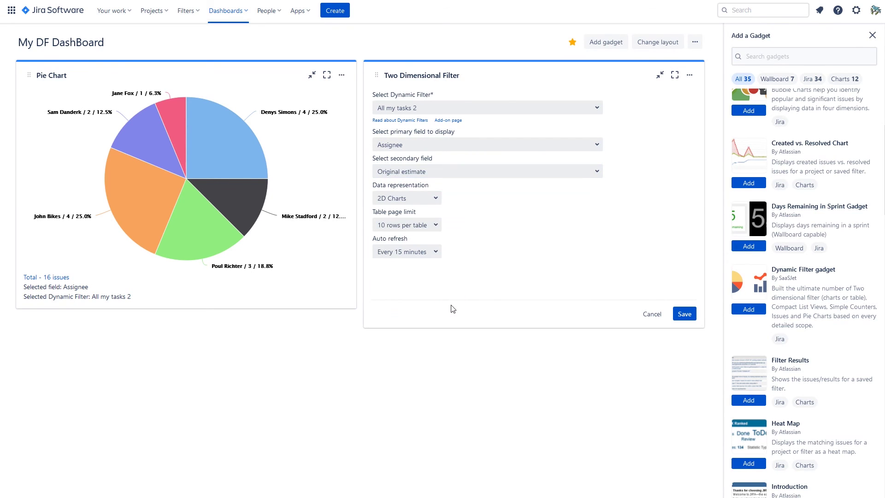
pyautogui.click(684, 315)
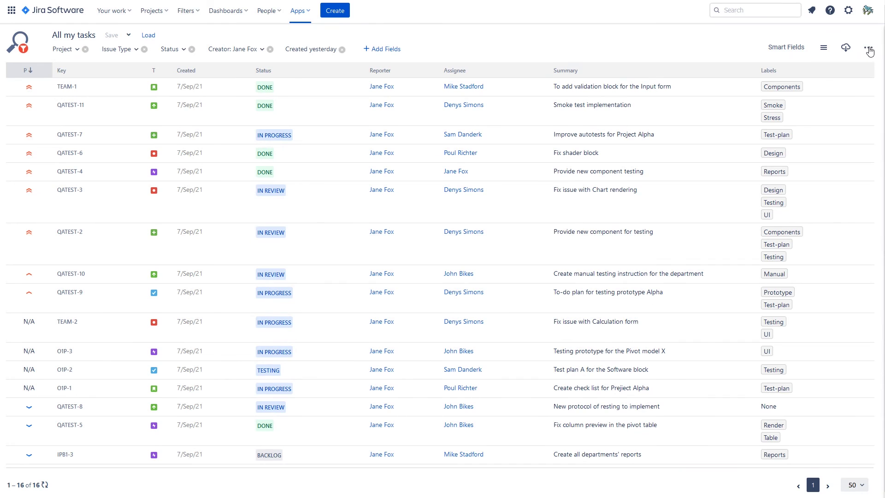
# - Open the vendor's plugins page on Atlassian Marketplace and look through the apps by SaaSJet
pyautogui.click(869, 50)
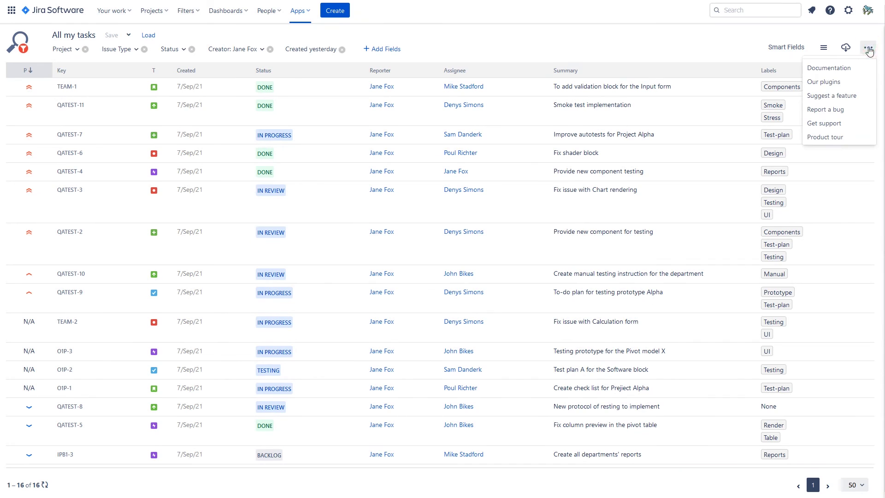
pyautogui.click(843, 81)
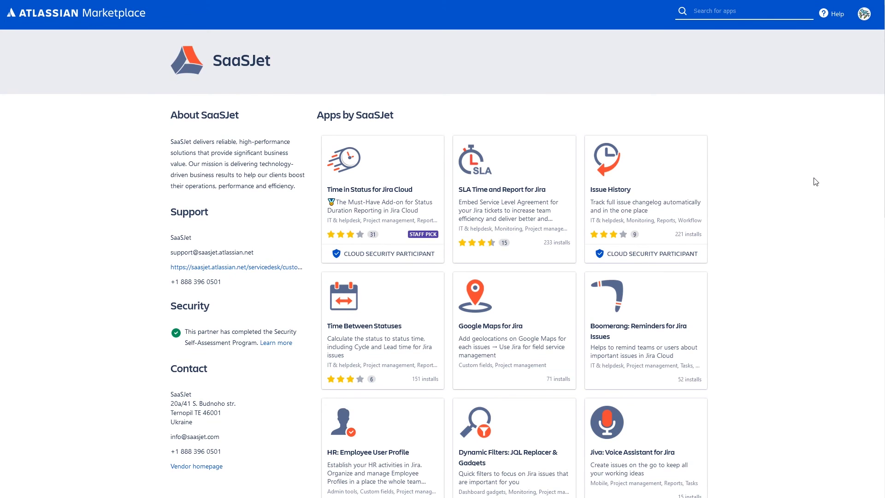
pyautogui.scroll(-1, 817, 180)
pyautogui.scroll(-2, 819, 181)
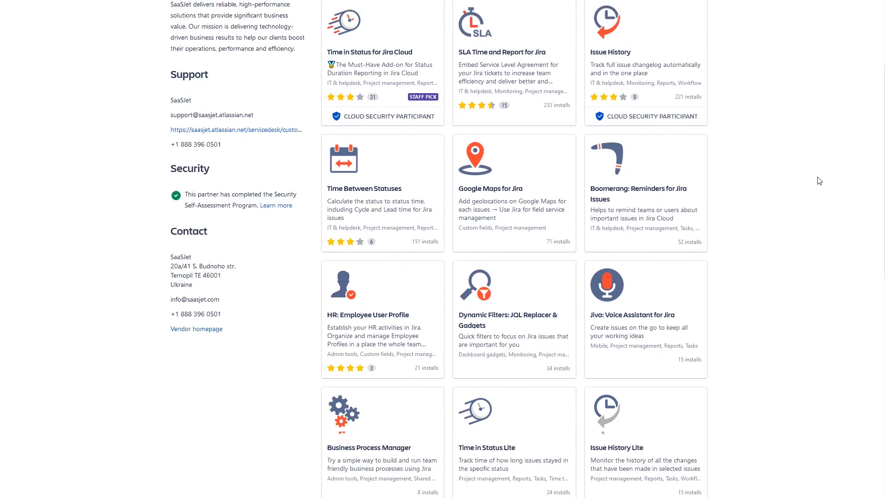
pyautogui.scroll(-2, 821, 180)
pyautogui.scroll(3, 822, 180)
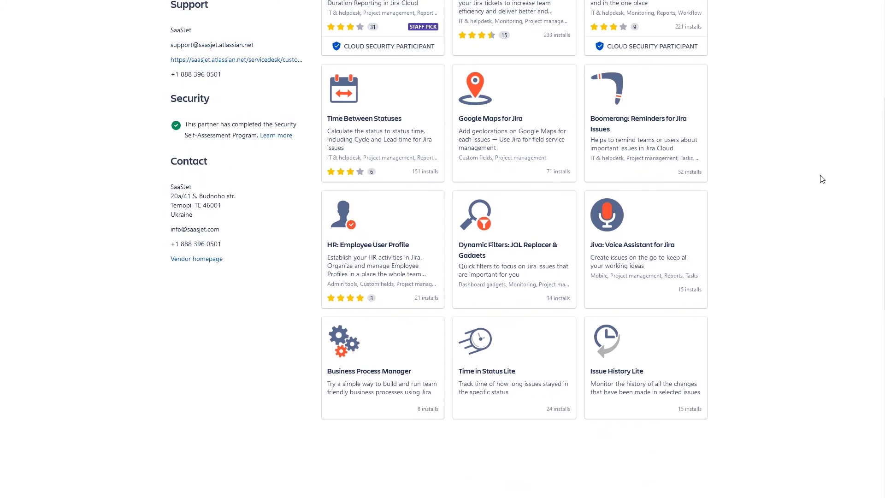